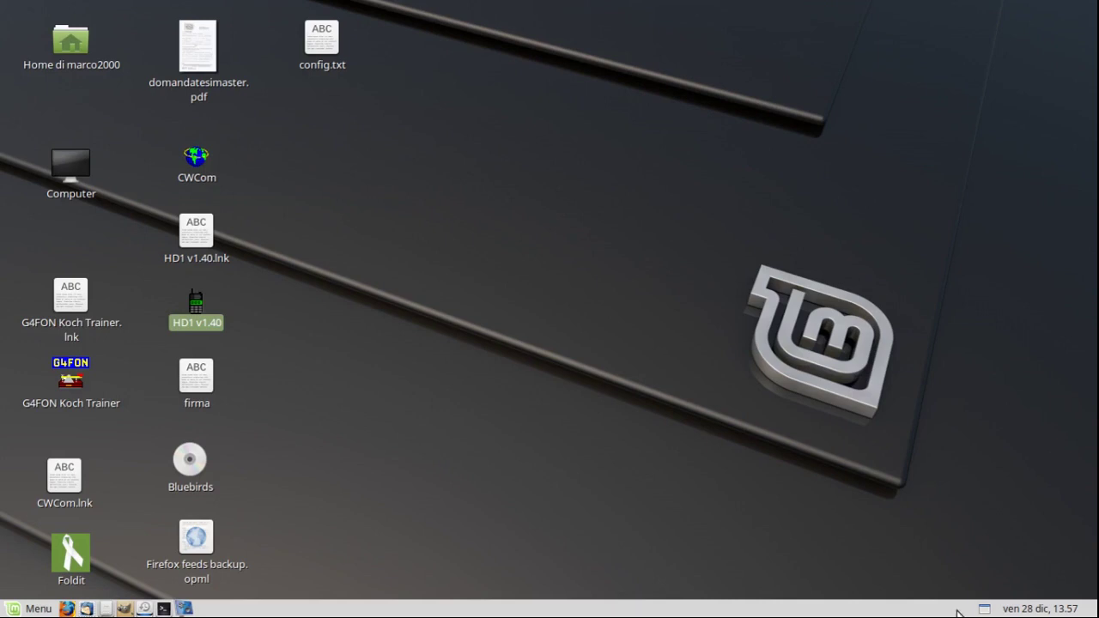
- Bring up the minimized HD1 programming software and open the ID Setting table under Basic Setting
click(987, 608)
click(987, 608)
click(988, 608)
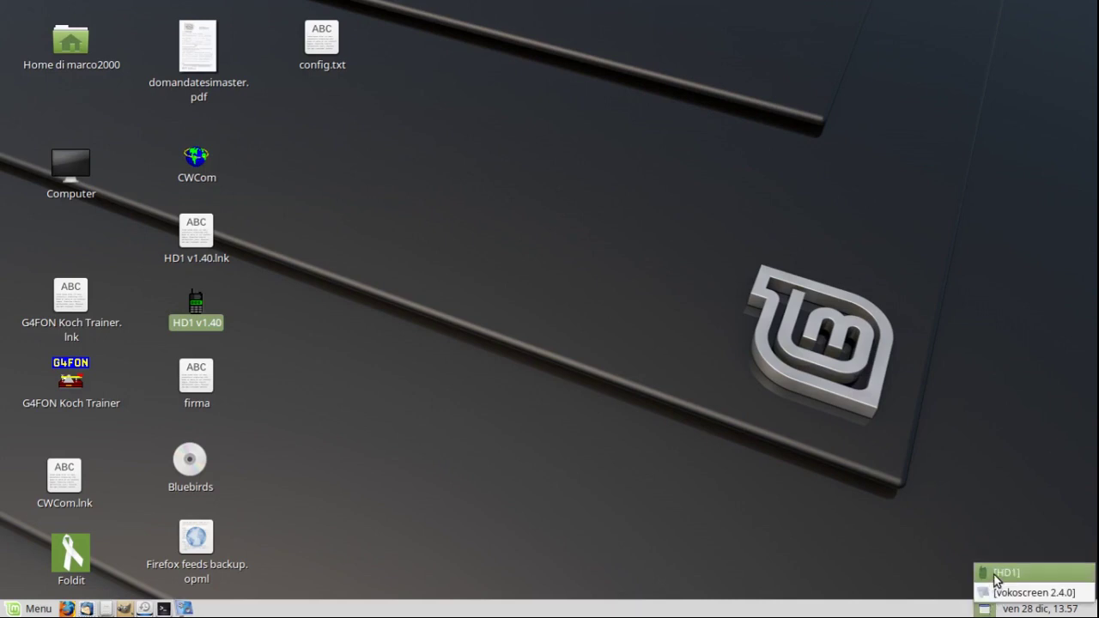
click(998, 574)
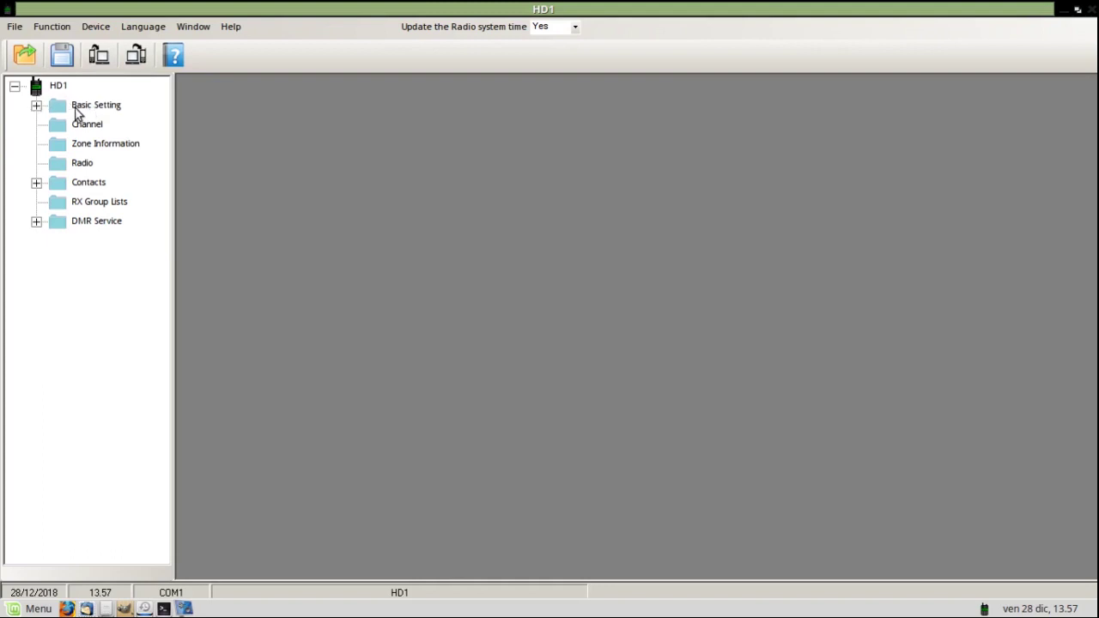
click(36, 106)
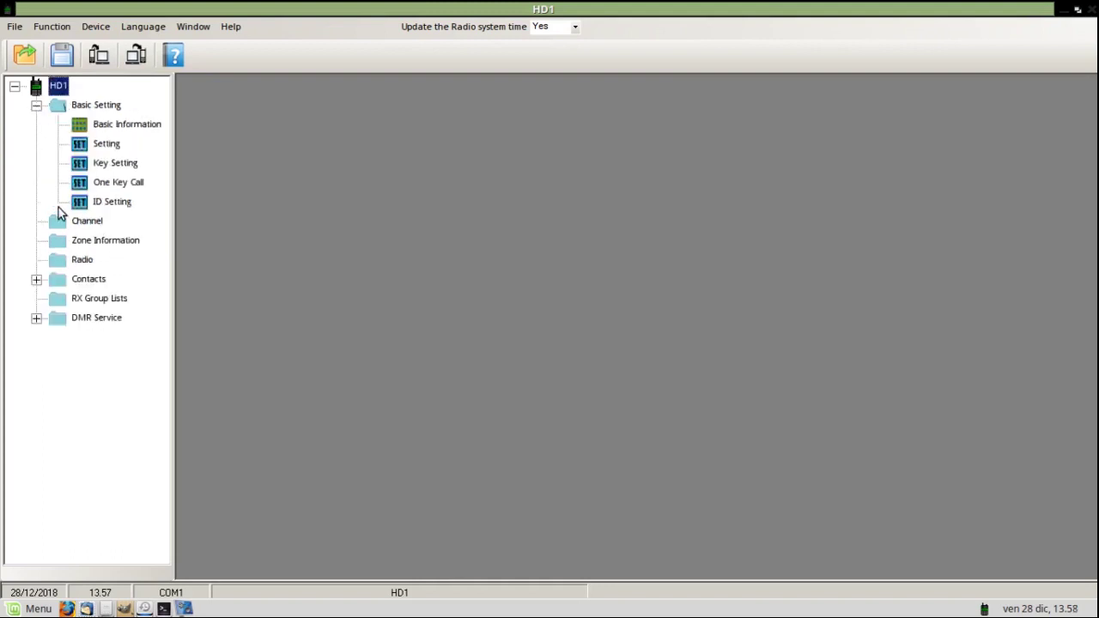
double_click(83, 209)
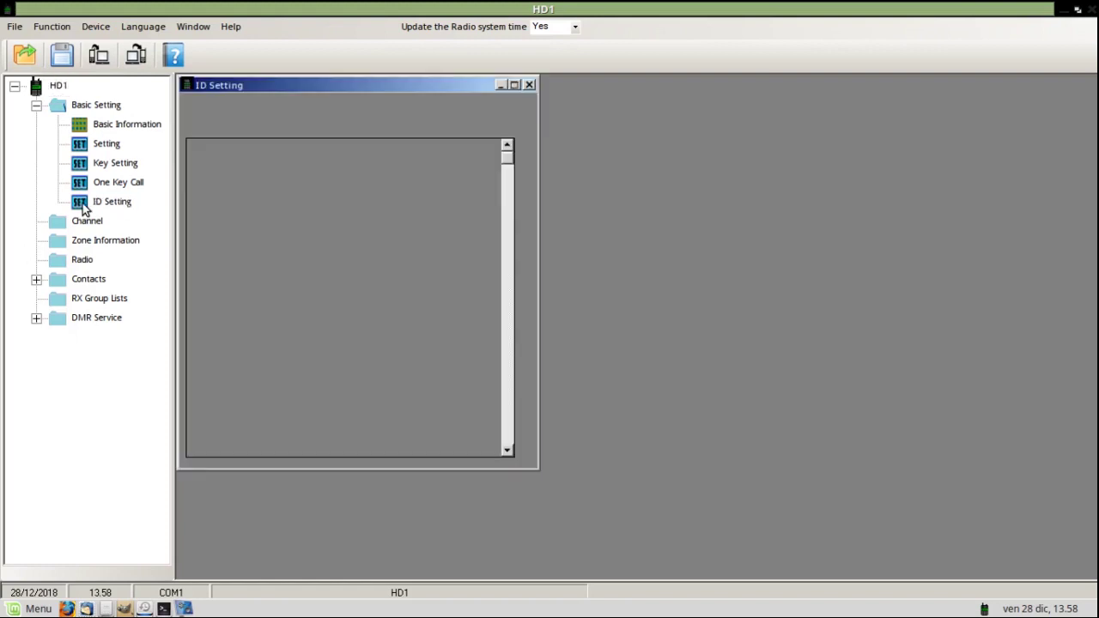
- Clear the radio IDs and radio names from rows 3 and 2 of the ID Setting table
double_click(462, 218)
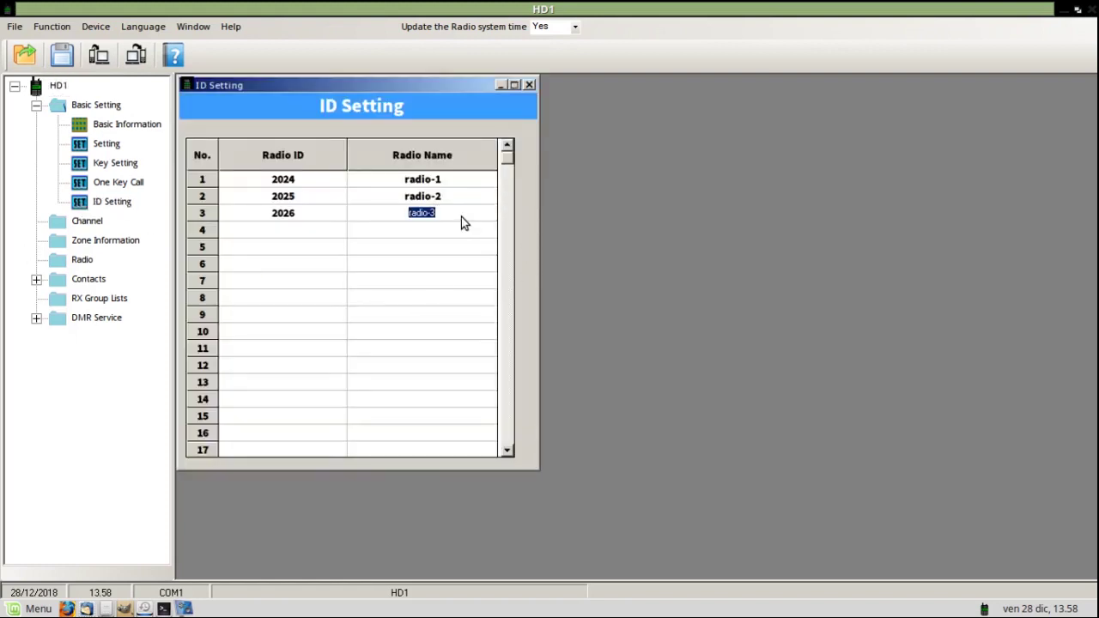
key(BackSpace)
double_click(335, 215)
key(BackSpace)
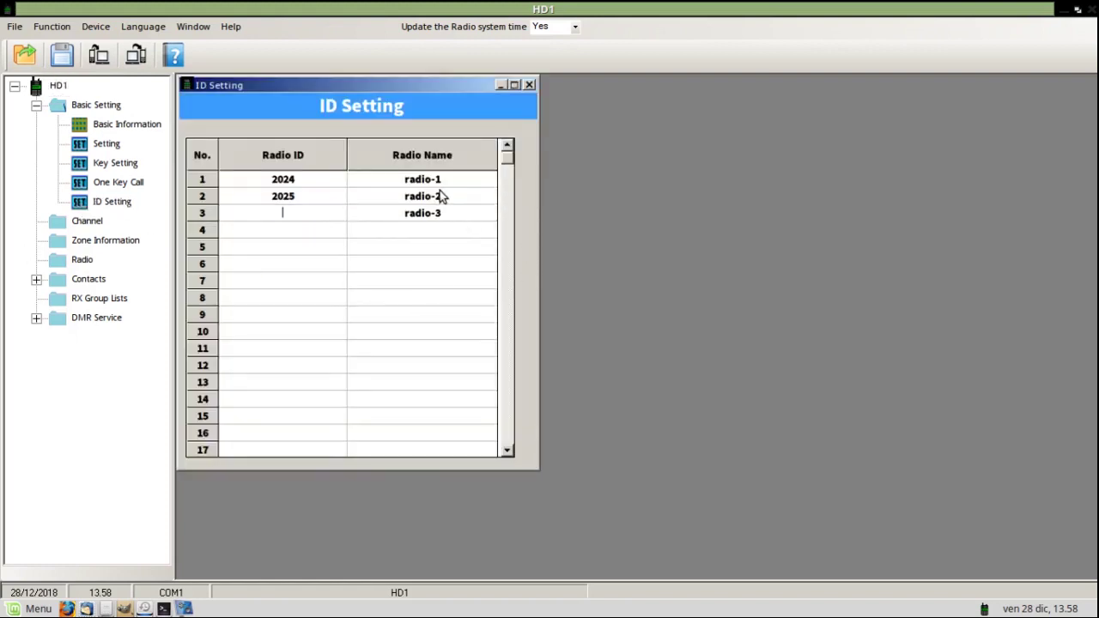
double_click(461, 196)
key(BackSpace)
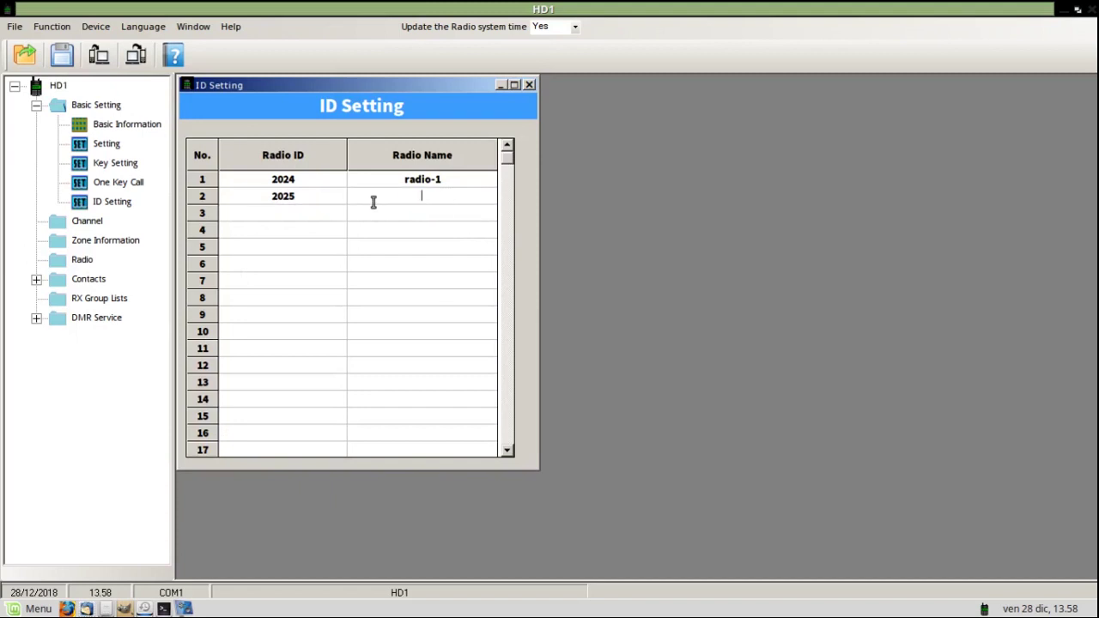
double_click(334, 199)
key(BackSpace)
- Replace row 1 with the operator's own DMR radio ID and call sign as radio name, and close the ID Setting table
double_click(314, 179)
key(BackSpace)
text(2225337)
click(471, 184)
key(BackSpace)
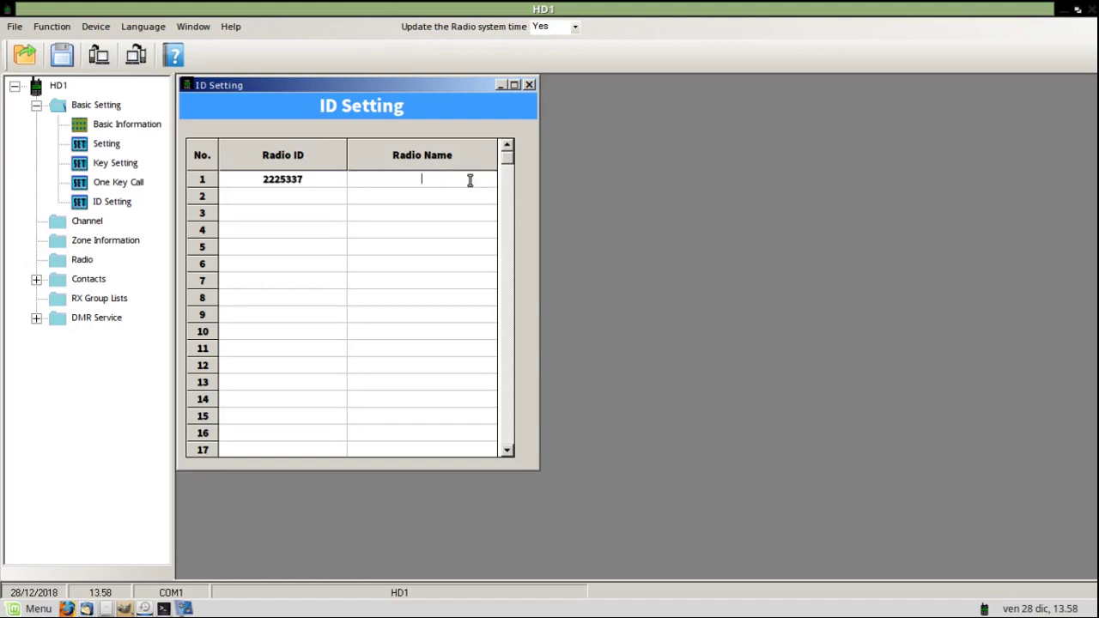
text(iu5lcl)
key(Tab)
click(529, 86)
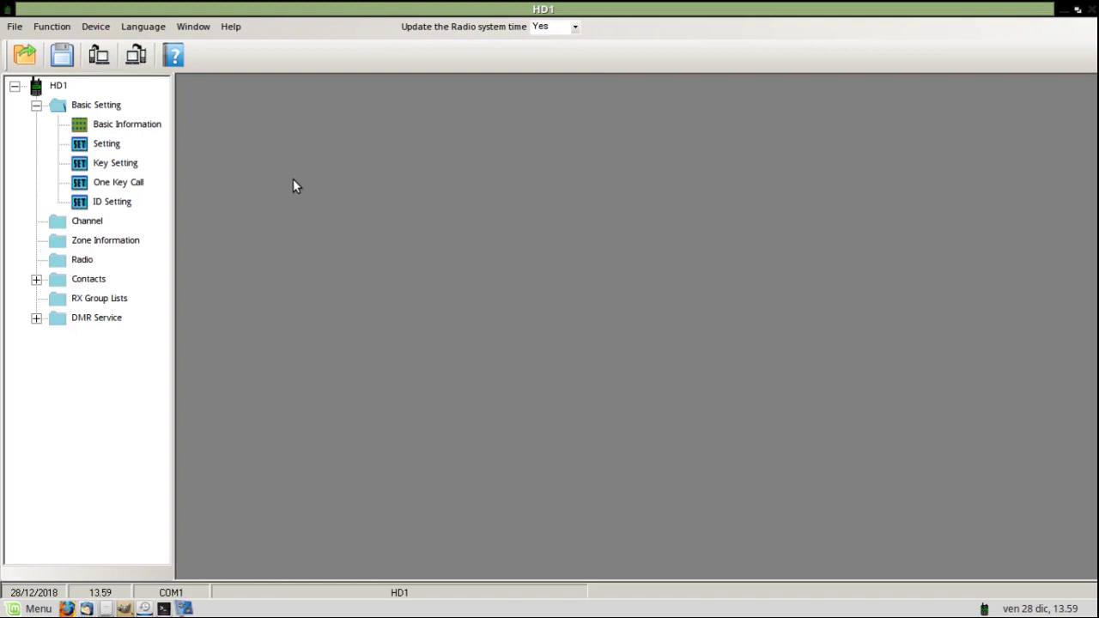
- In the Channel table, give channel 1 the RX frequency 430,625 and the TX frequency 435,625
click(57, 227)
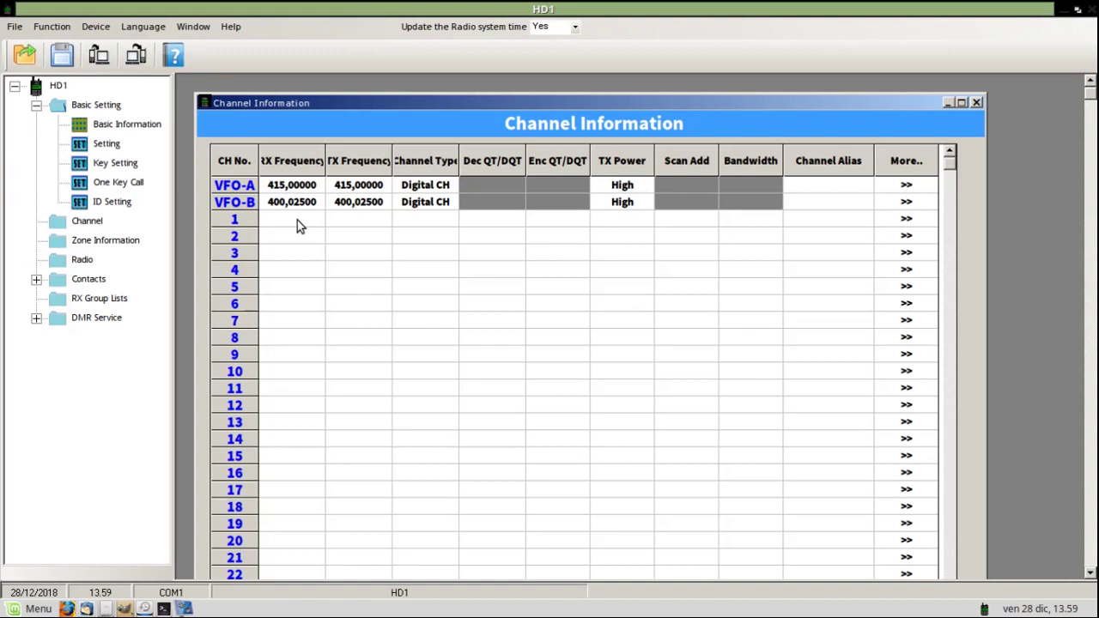
click(287, 221)
text(430,625)
click(369, 221)
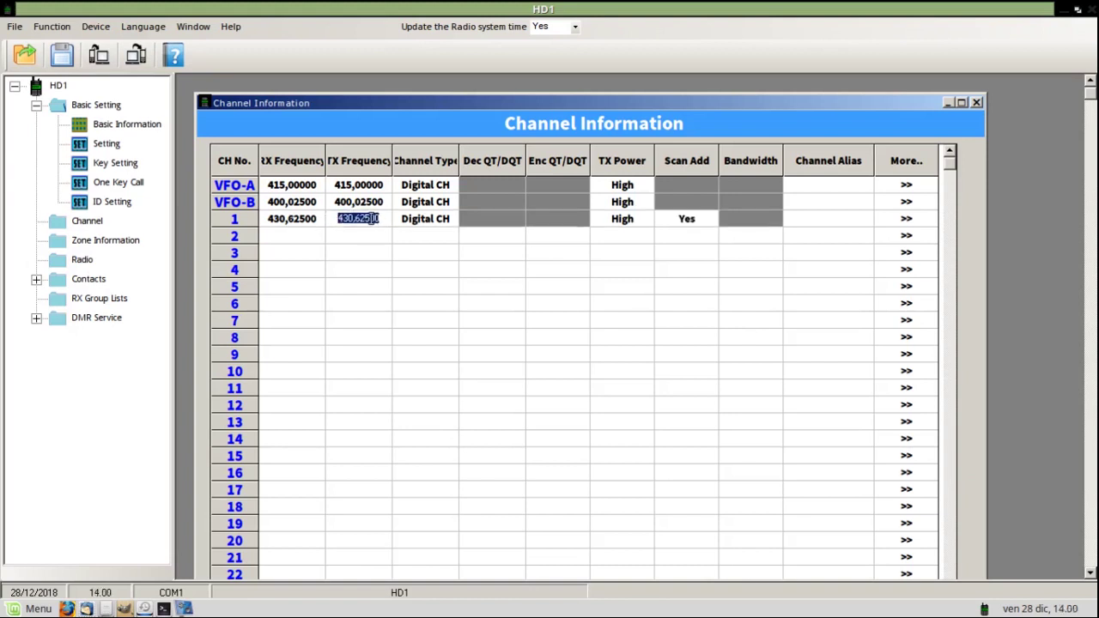
key(BackSpace)
text(43)
text(7)
key(BackSpace)
text(5,62)
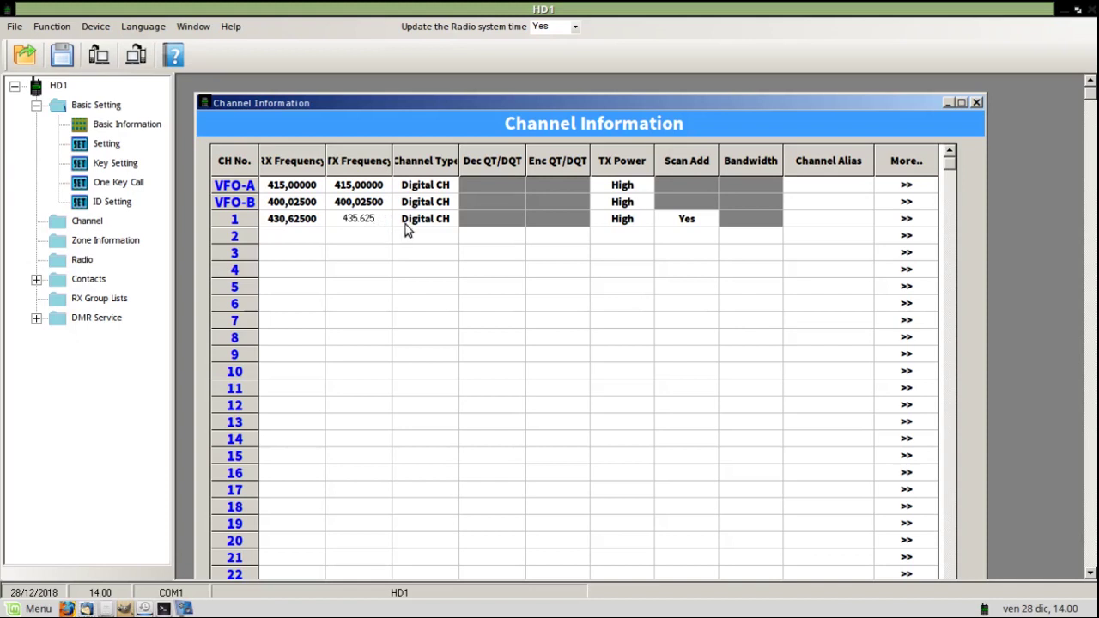
- Choose Digital CH as channel 1's channel type and High as its TX power
click(450, 220)
click(450, 220)
click(450, 220)
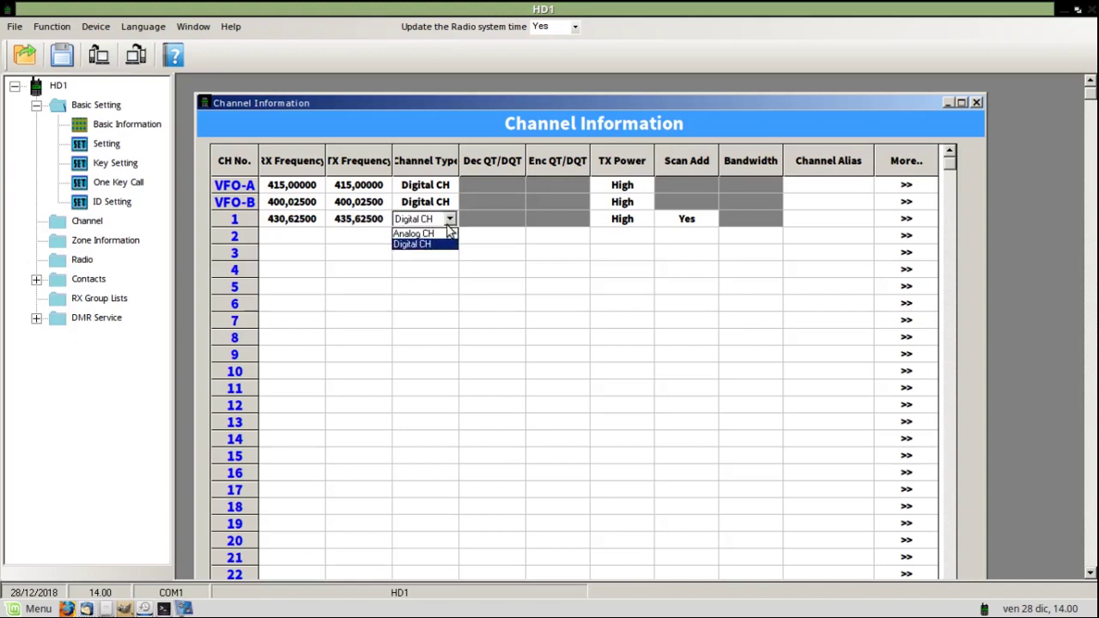
click(425, 244)
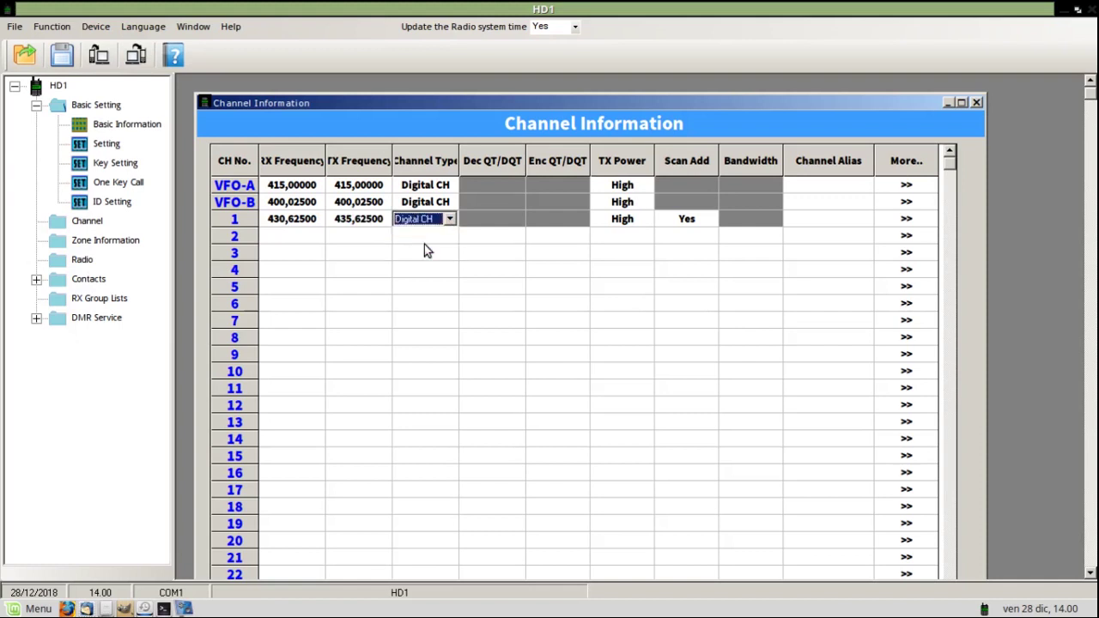
click(648, 225)
click(646, 222)
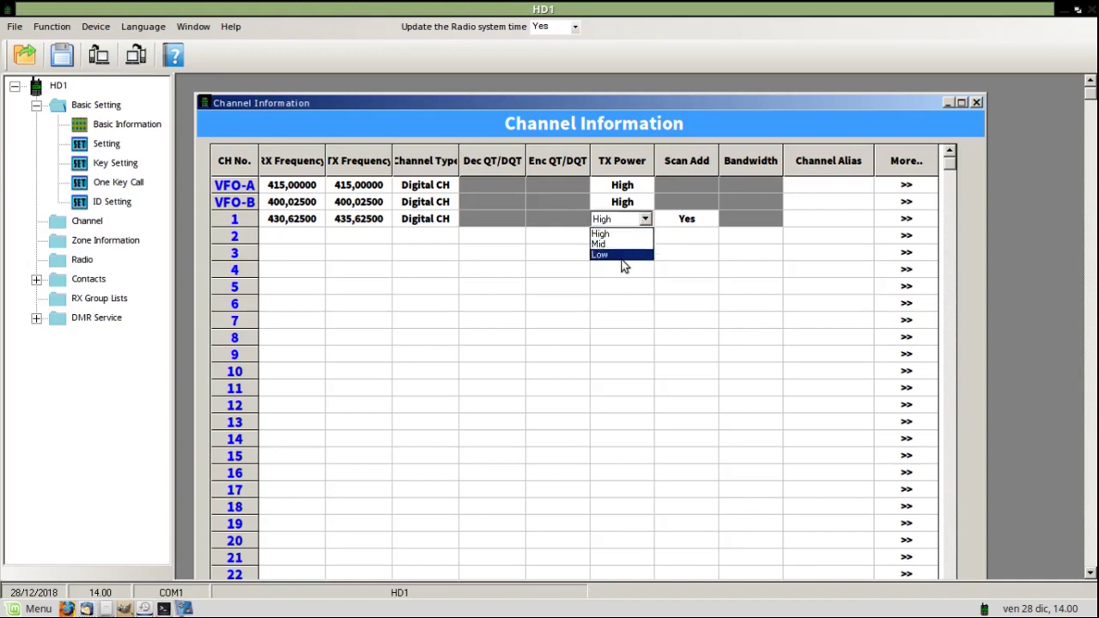
click(626, 233)
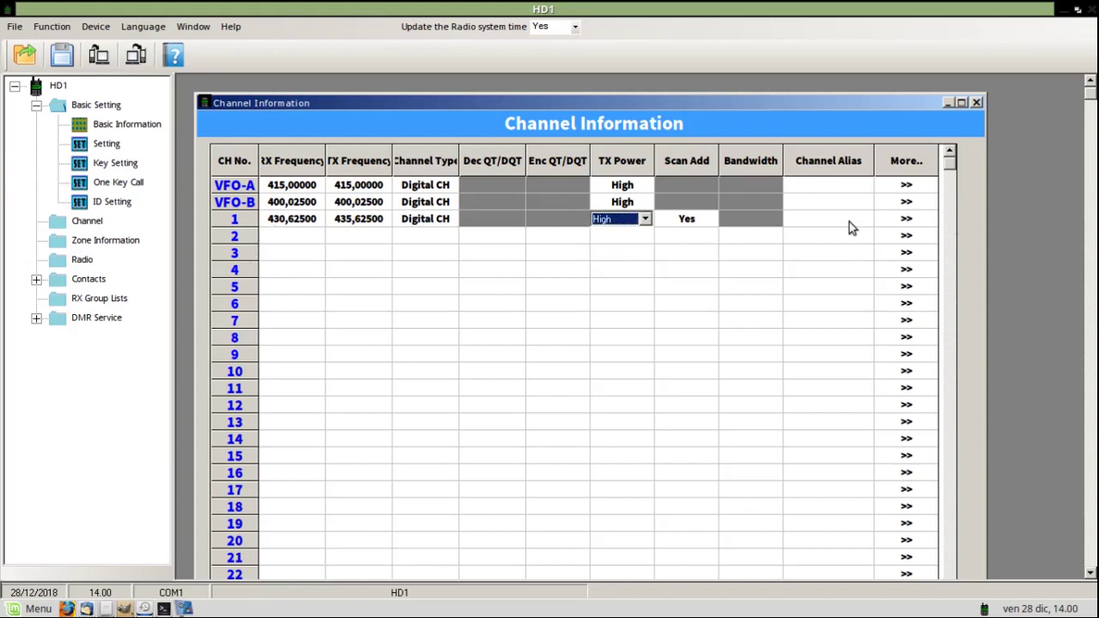
- Give channel 1 the channel alias "C italia"
click(820, 222)
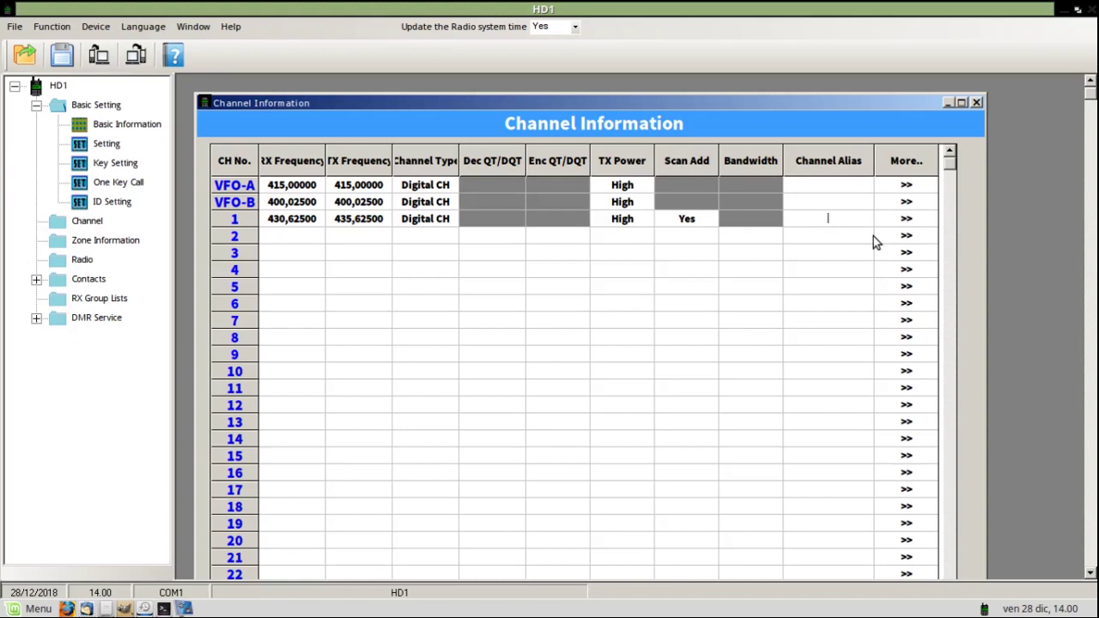
text(C)
text(italia)
- Copy the channel 1 entry and paste it into channel 2
double_click(261, 220)
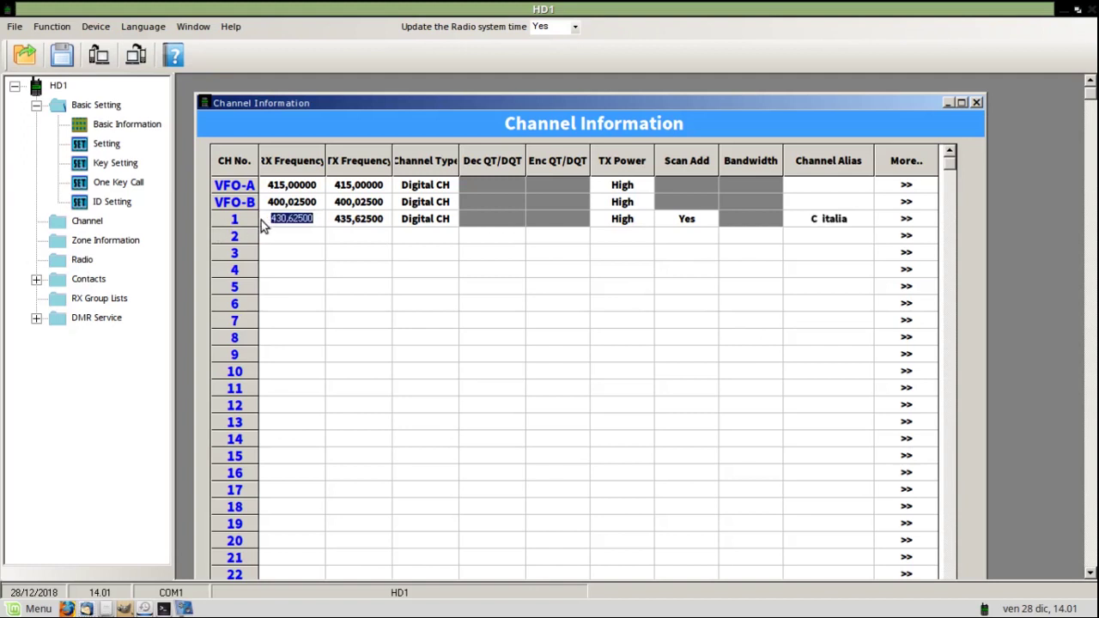
right_click(261, 219)
click(284, 230)
click(280, 238)
right_click(285, 236)
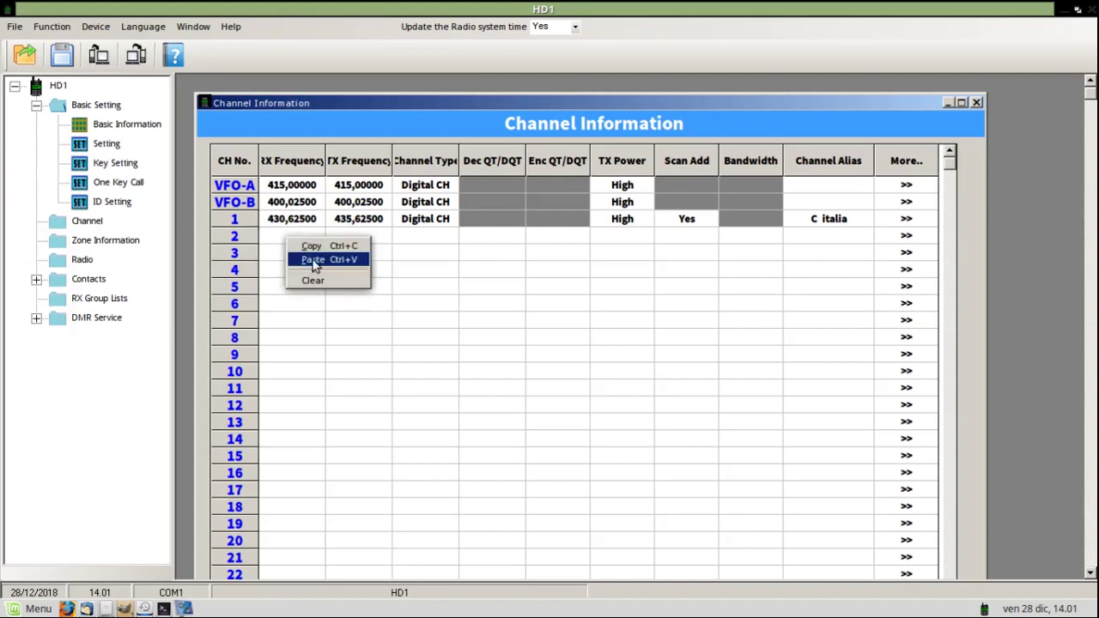
click(311, 256)
- Change channel 2's alias to "C toscana"
double_click(867, 241)
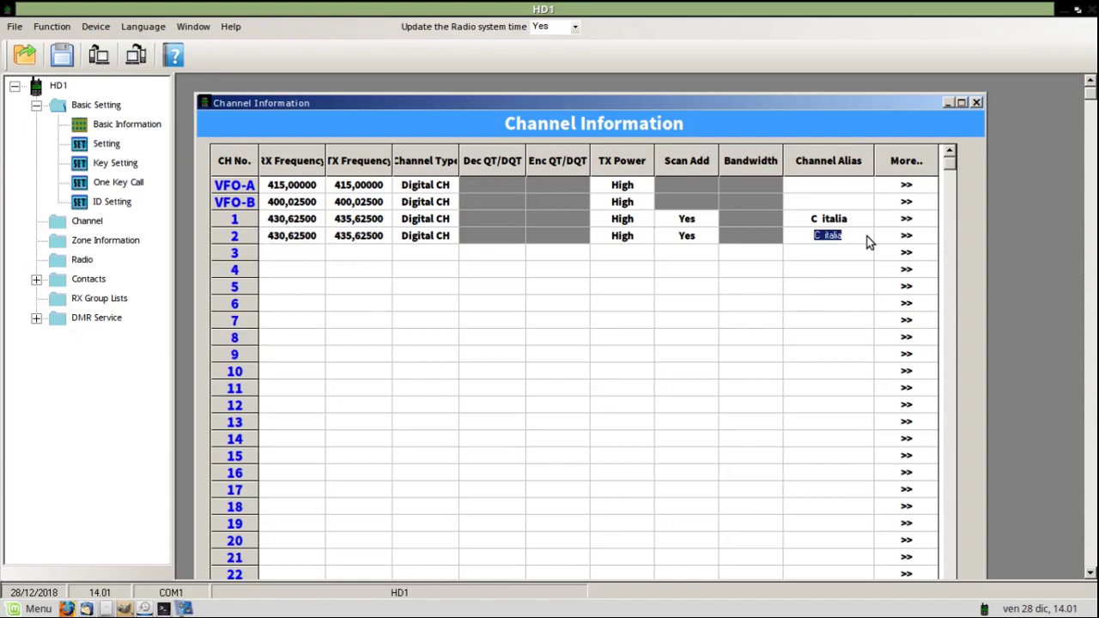
key(BackSpace)
text(C)
text(toscana)
- Set up channel 3 with RX frequency 431,400 and TX frequency 433,000
click(284, 254)
text(431.400)
click(368, 253)
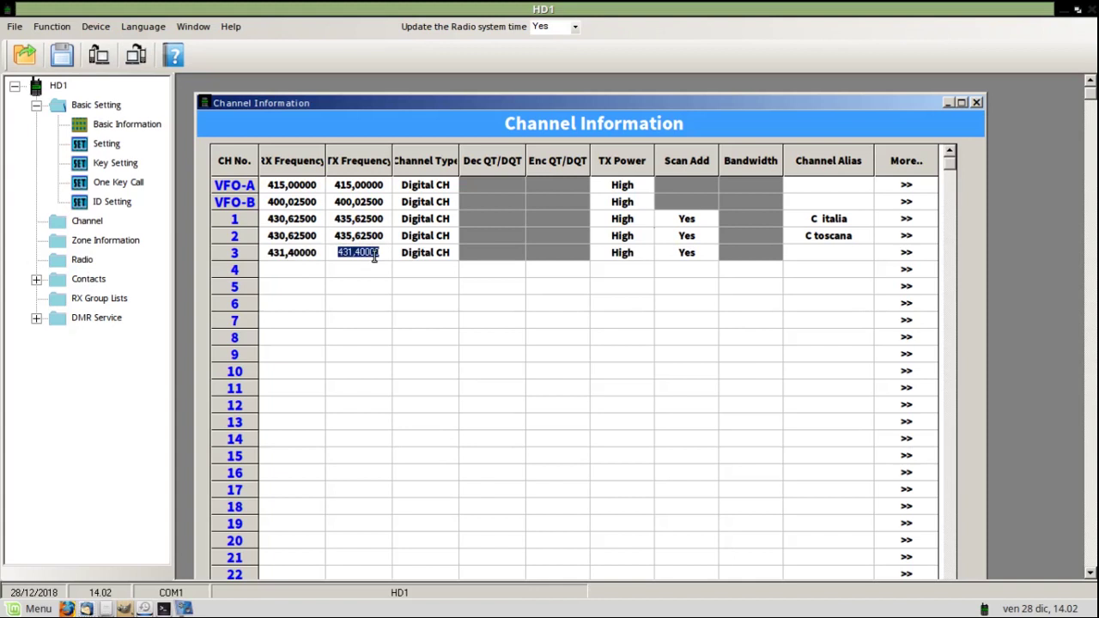
key(BackSpace)
text(433.0000)
- Give channel 3 the channel alias "P italia"
click(842, 254)
click(842, 256)
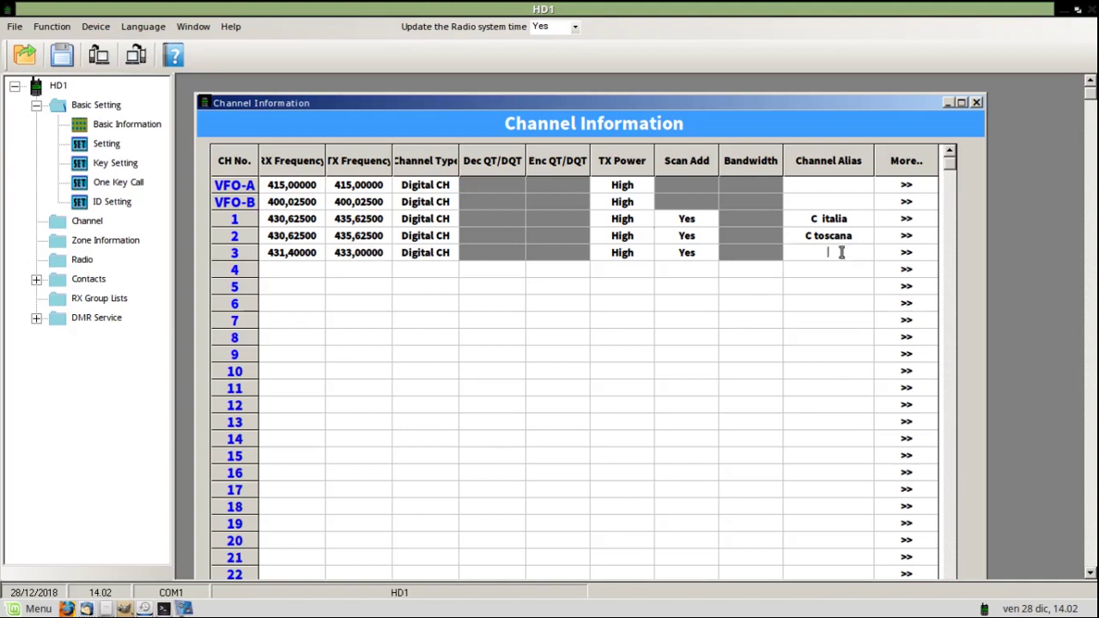
text(C)
key(BackSpace)
text(P italia)
- Copy the channel 3 entry and paste it into channel 4
click(269, 256)
right_click(271, 257)
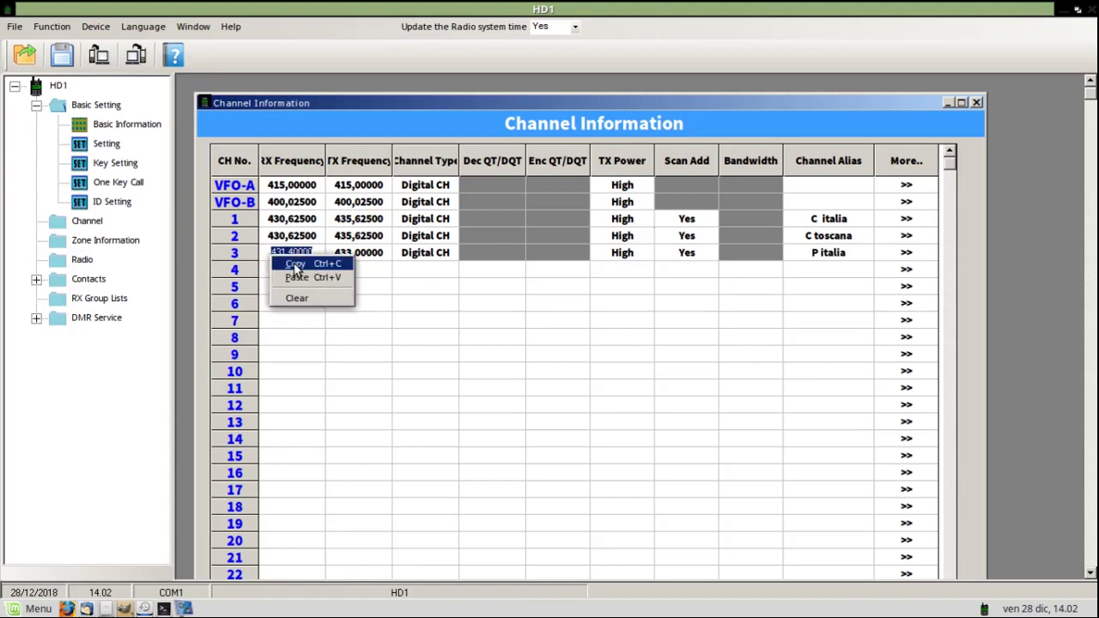
click(293, 266)
right_click(283, 271)
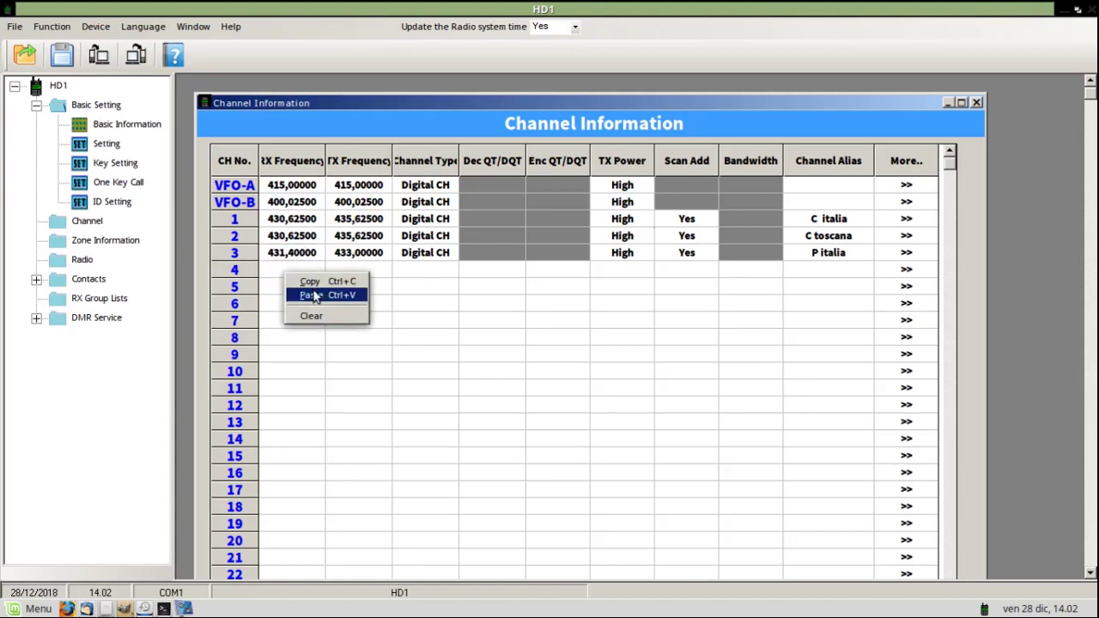
click(314, 297)
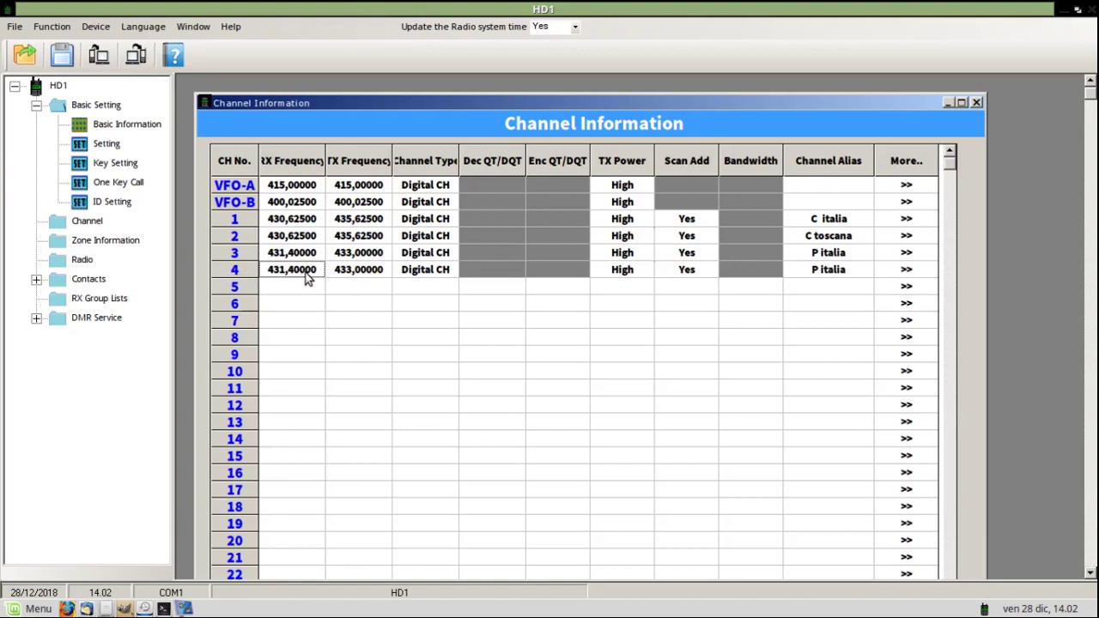
- Change channel 4's alias to "P toscan" and close the Channel Information table
double_click(855, 275)
click(855, 275)
key(BackSpace)
key(BackSpace)
key(BackSpace)
key(BackSpace)
key(BackSpace)
key(BackSpace)
text(toscan)
click(978, 103)
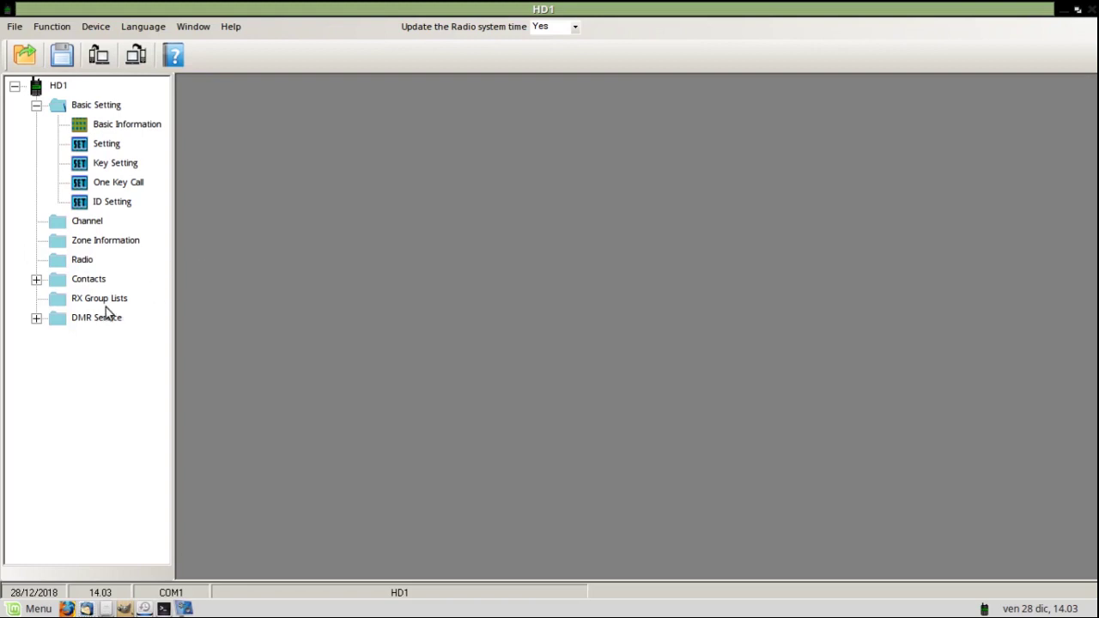
- Open Priority Contacts under Contacts and choose Group Call as the call type of contact 1
click(36, 284)
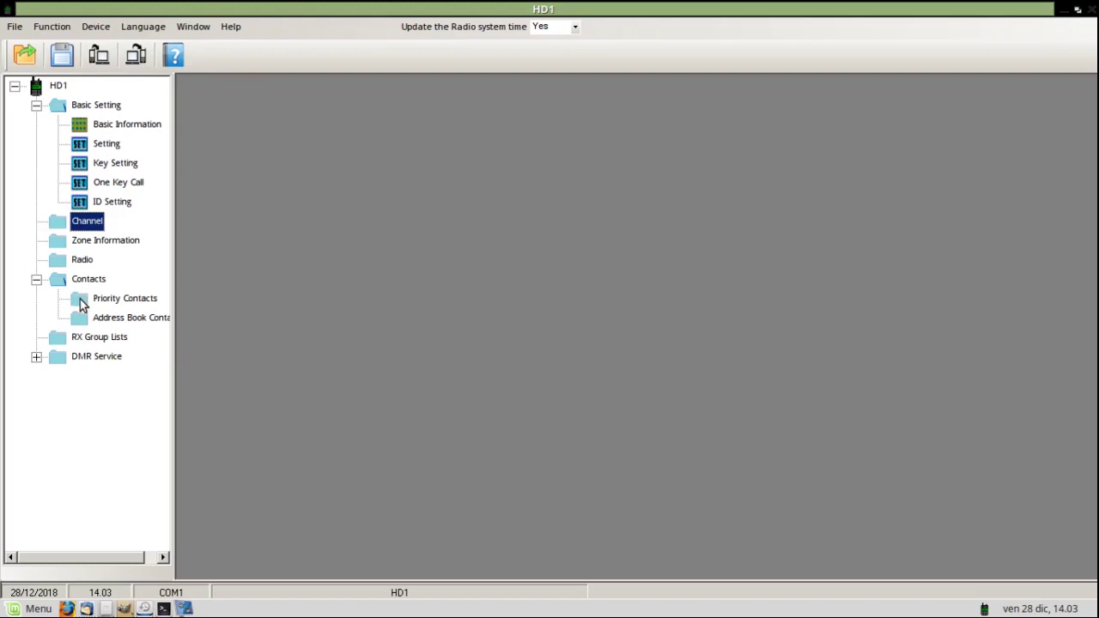
double_click(79, 304)
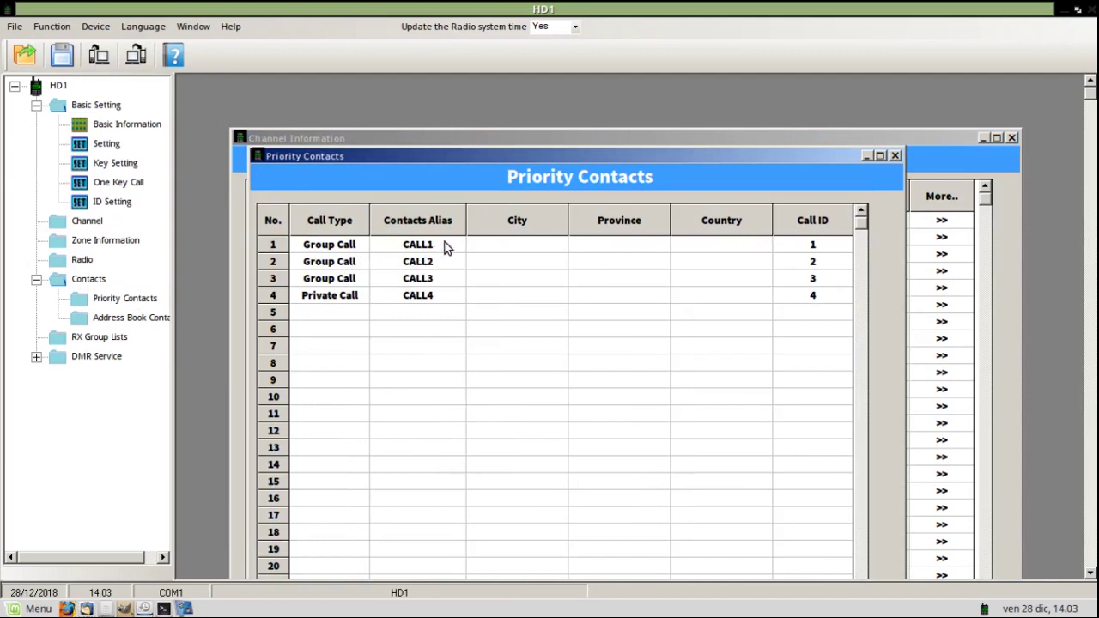
click(359, 249)
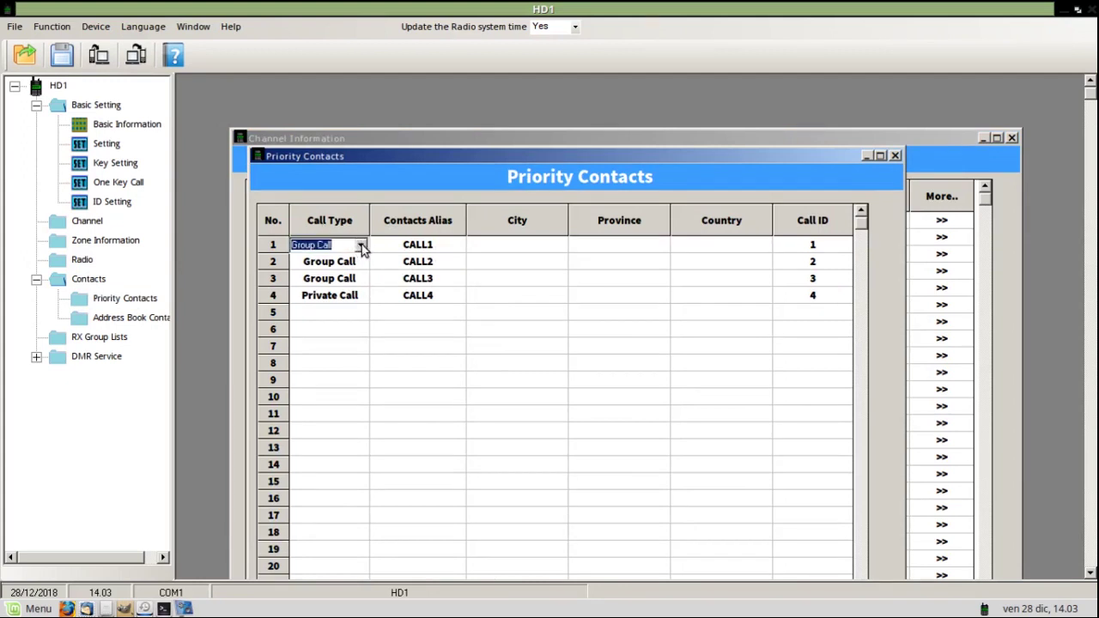
click(361, 247)
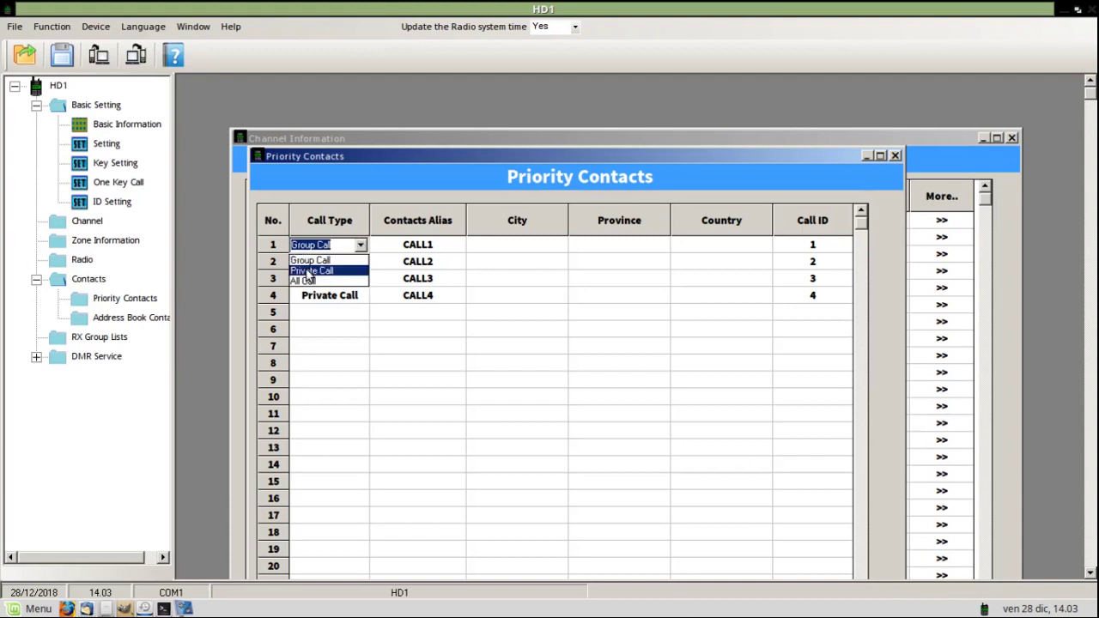
click(347, 259)
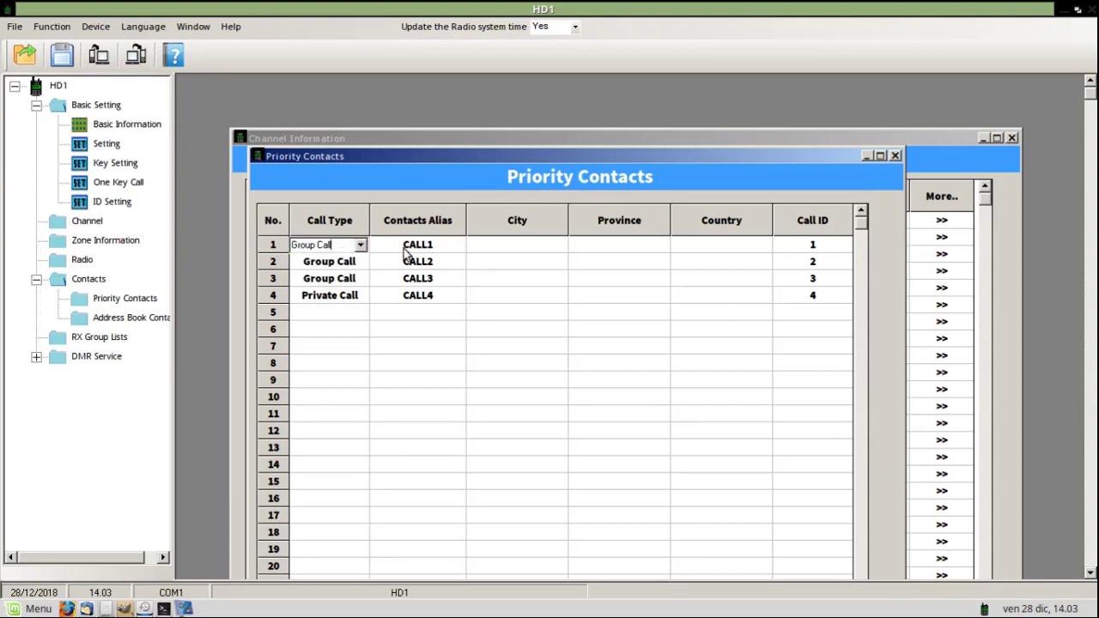
- Set contact 1's alias to "italia" and its call ID to 222
click(439, 245)
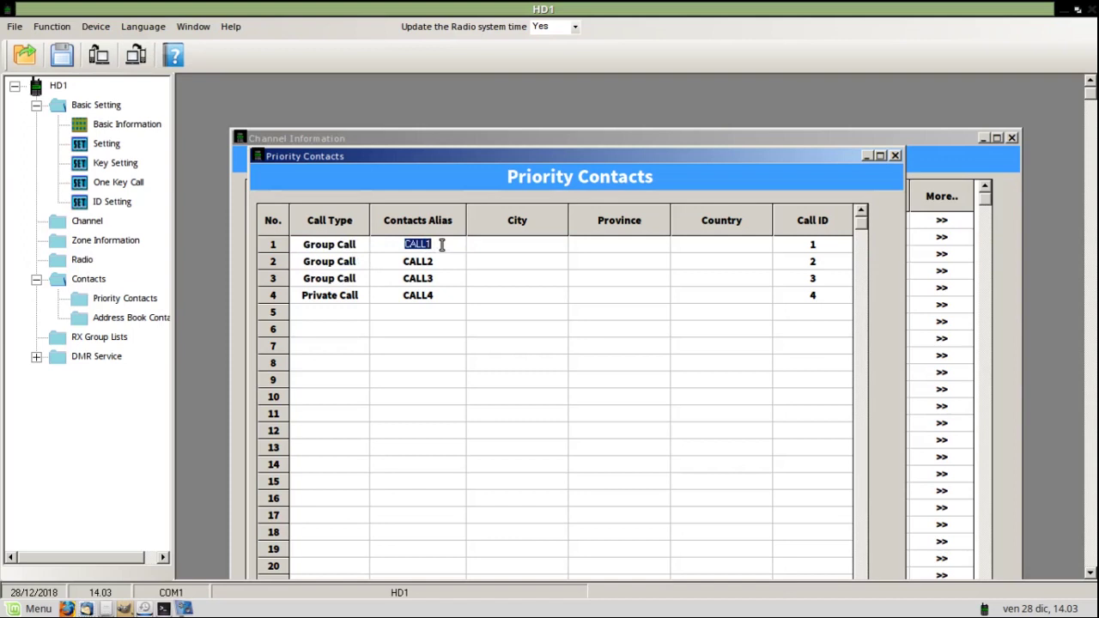
key(BackSpace)
text(italia)
click(827, 246)
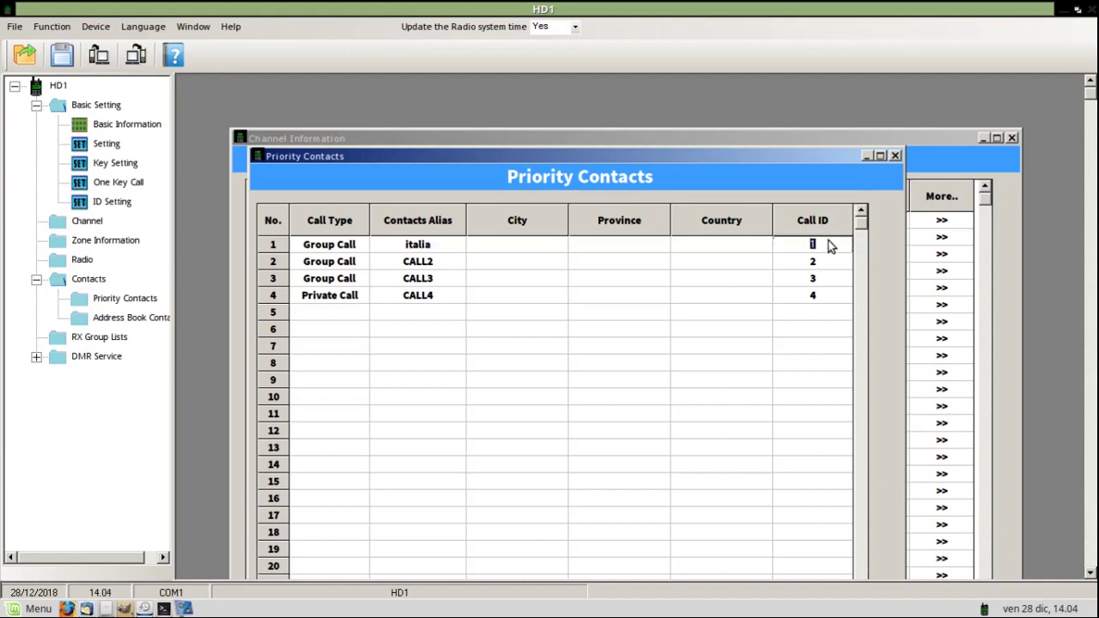
key(BackSpace)
text(222)
- Set contact 2's alias to "toscana" and its call ID to 2225, and close the Priority Contacts table
click(455, 264)
key(BackSpace)
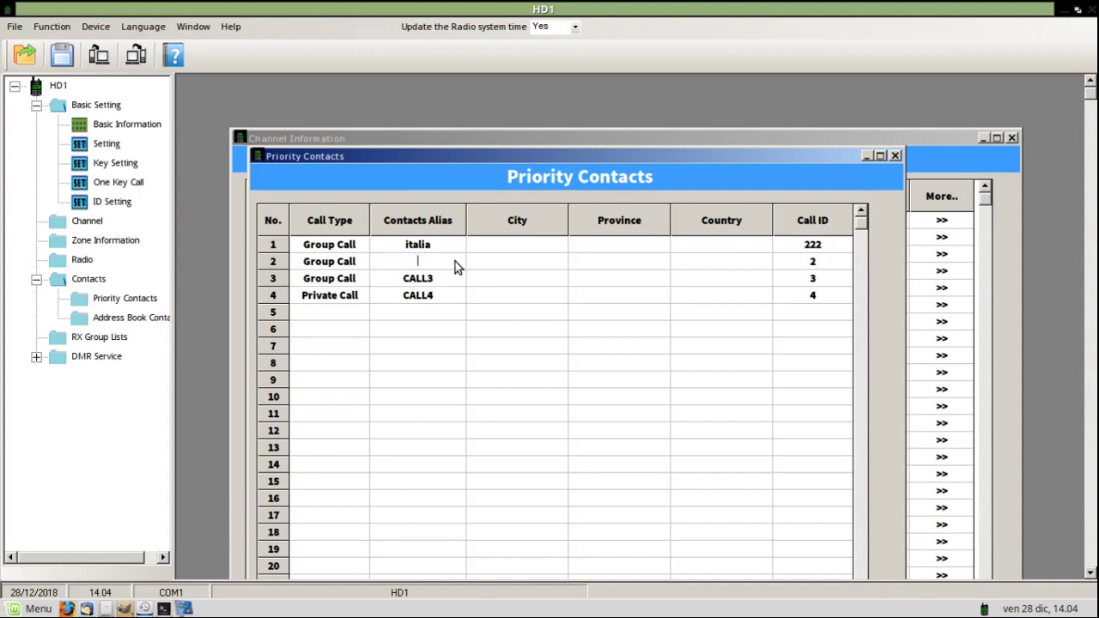
text(loscana)
click(814, 263)
text(2225)
click(895, 156)
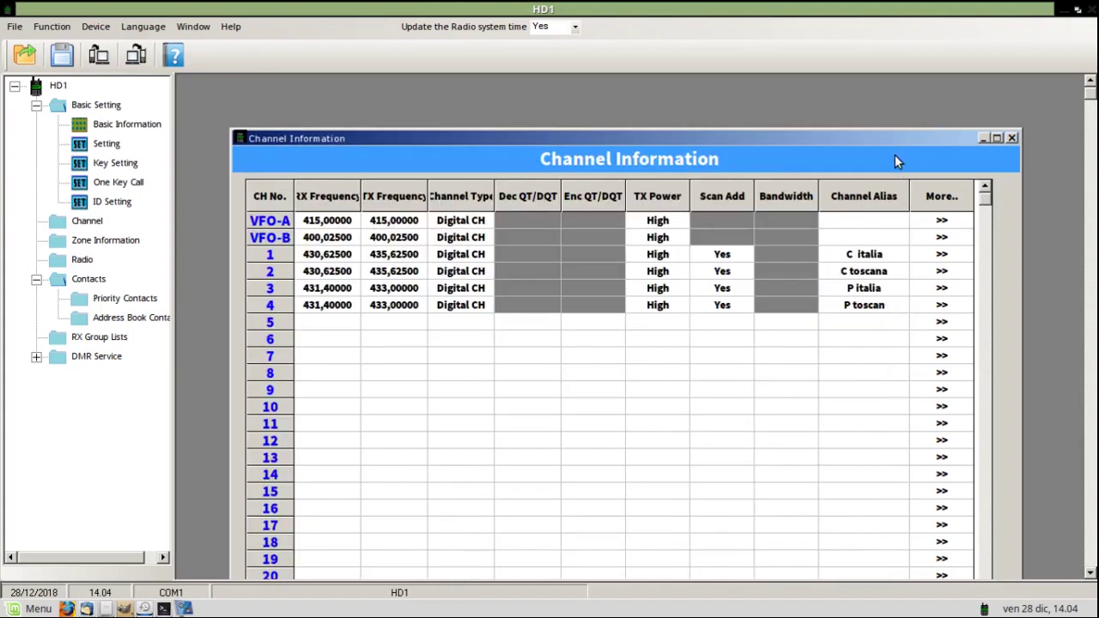
- Add a group call list under RX Group Lists, open it to view its members, and close it
click(58, 338)
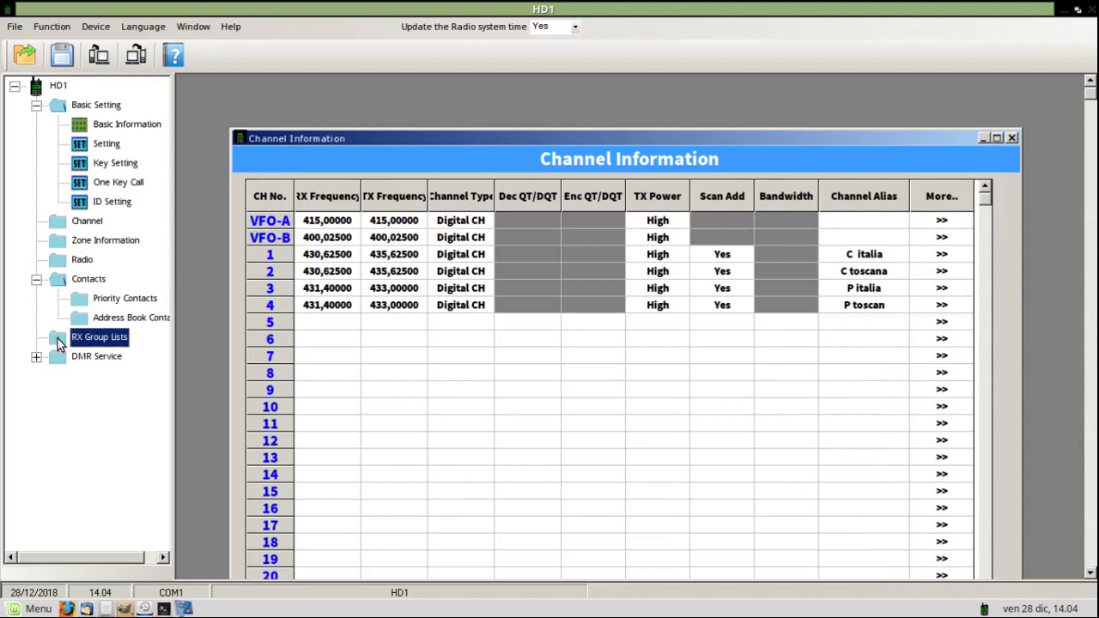
right_click(59, 343)
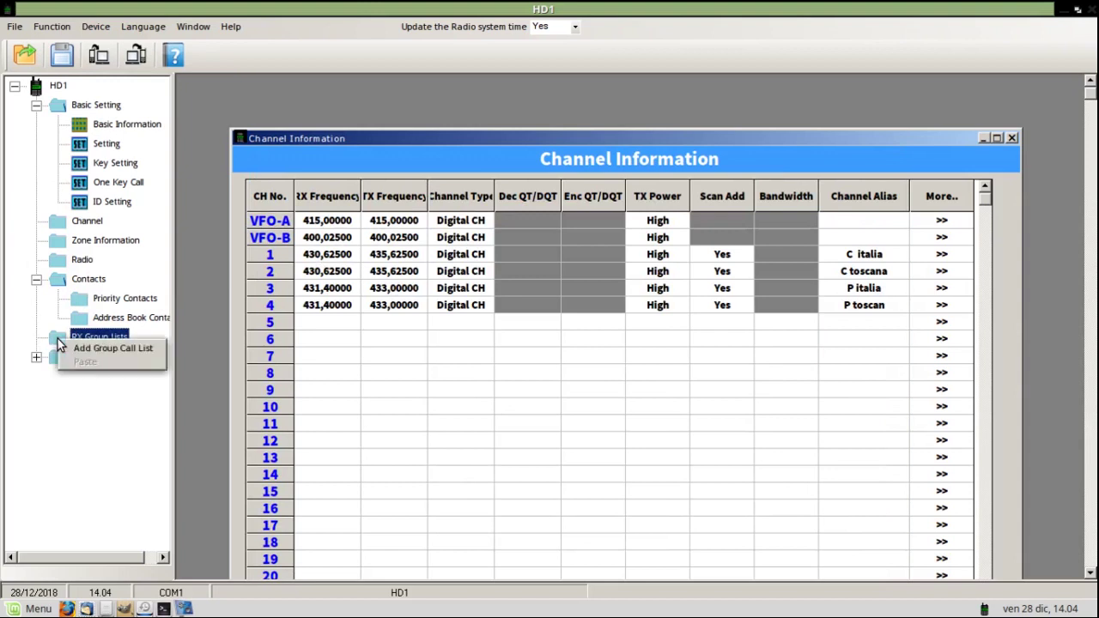
click(111, 351)
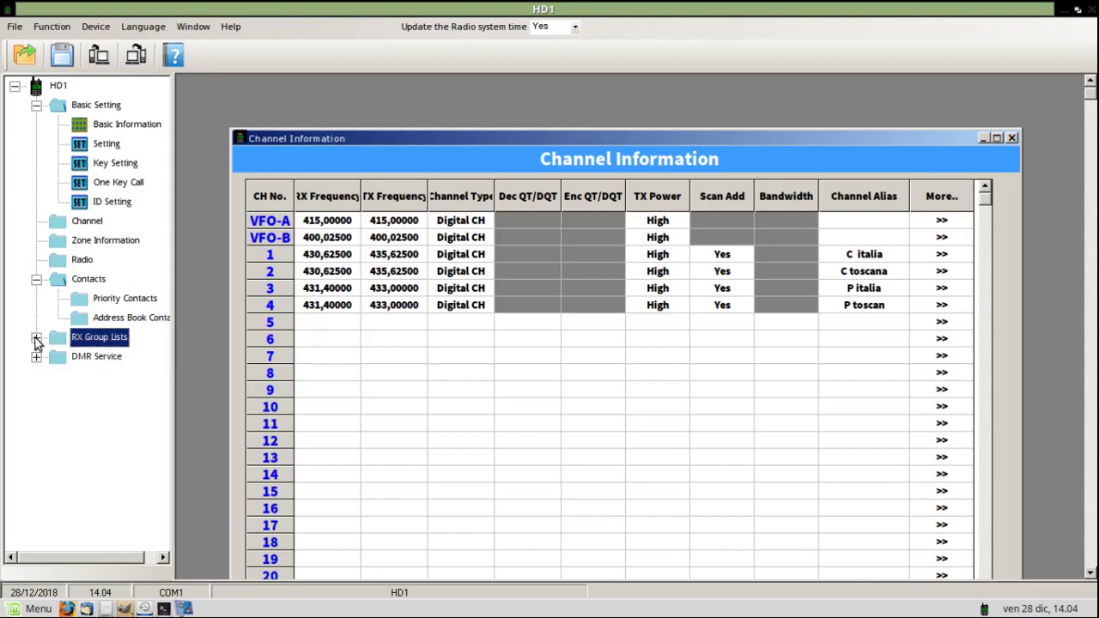
click(36, 337)
click(83, 357)
double_click(84, 357)
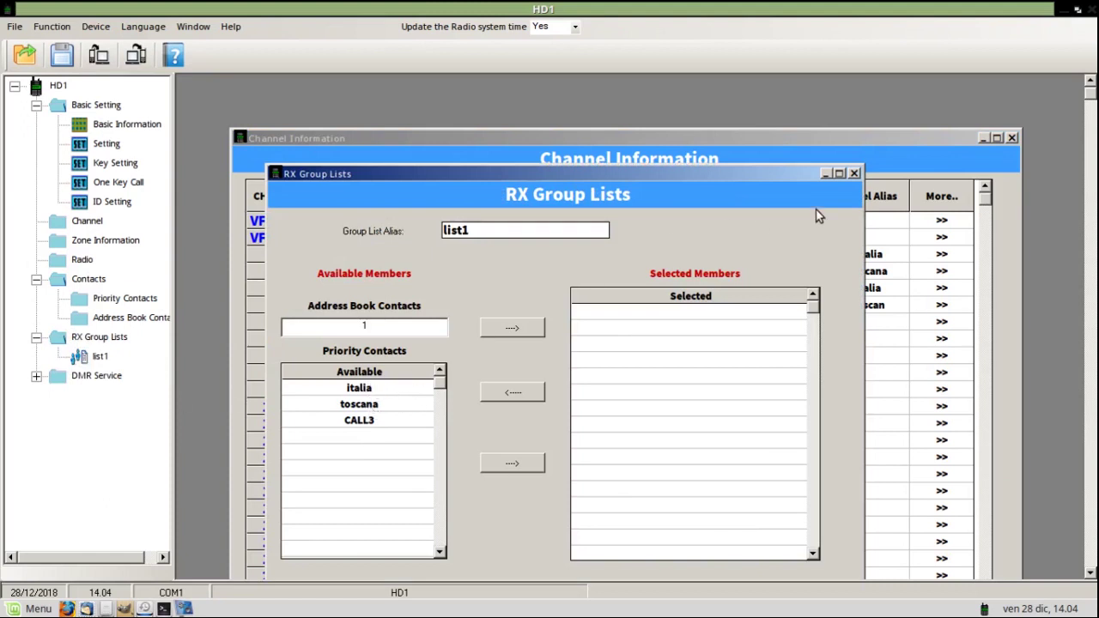
click(854, 174)
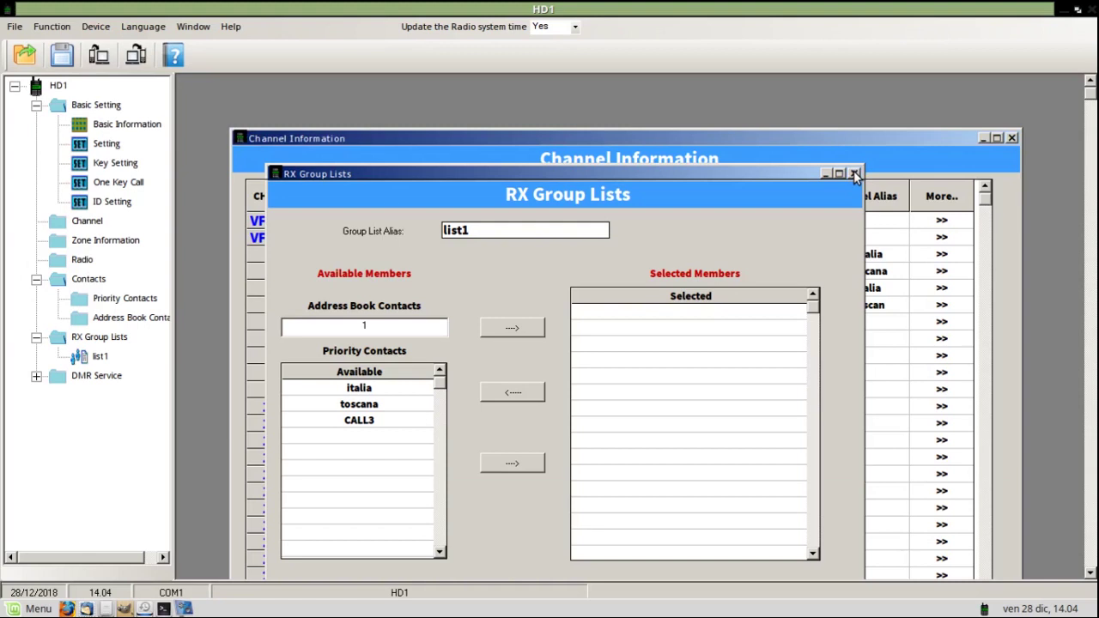
- Open channel 1's detailed settings from the Channel Information table and assign list1 as its RX group list
drag(693, 134, 678, 97)
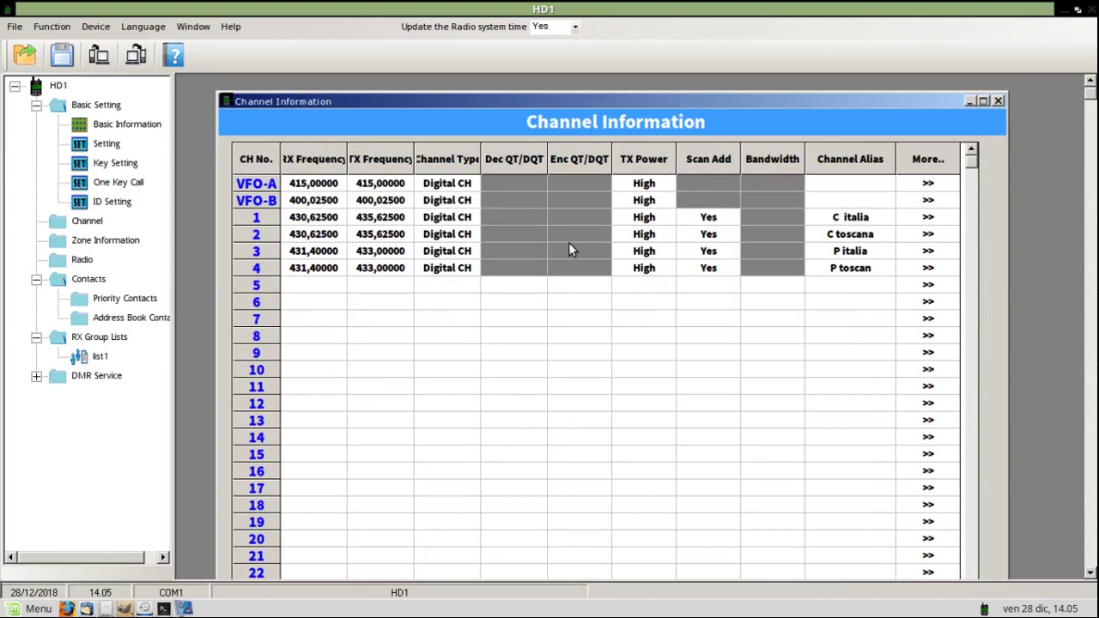
click(889, 222)
click(889, 222)
click(892, 221)
click(930, 222)
double_click(928, 221)
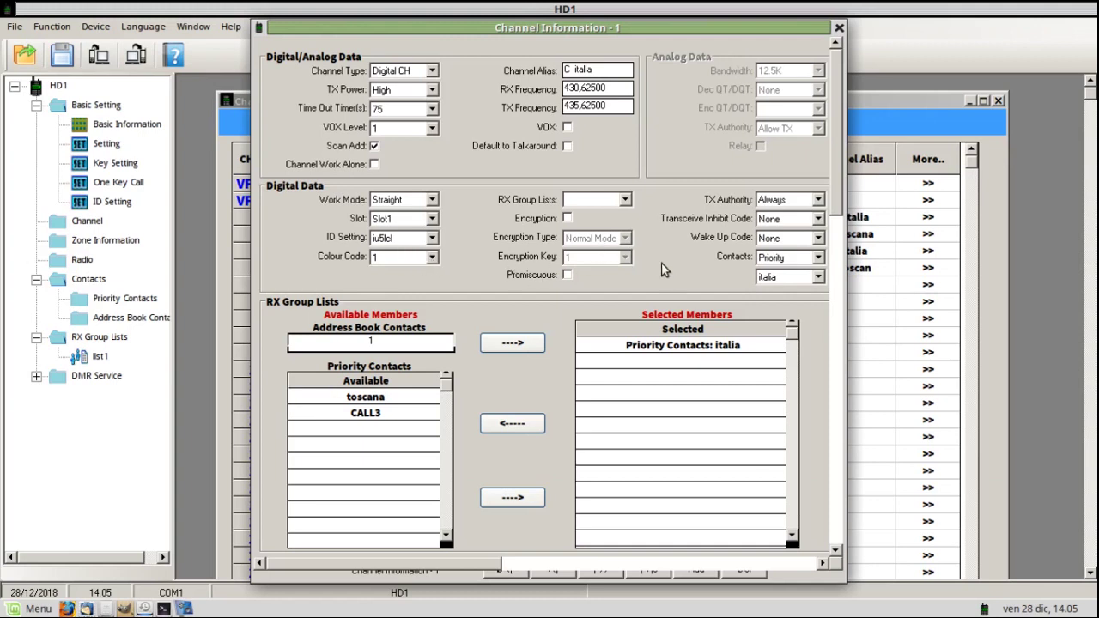
click(626, 201)
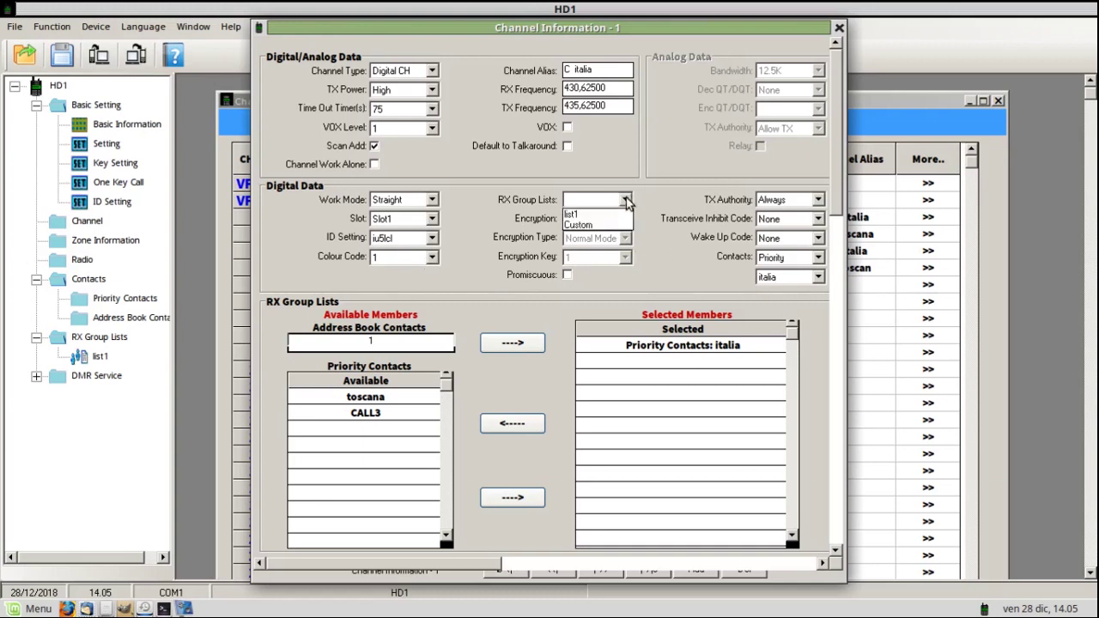
click(626, 200)
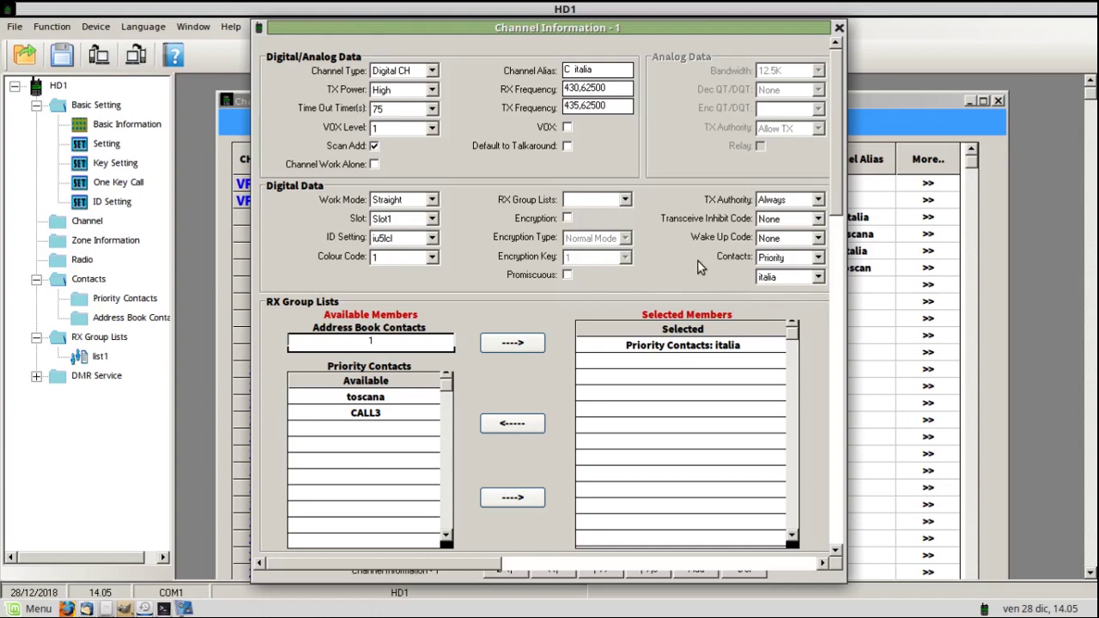
click(626, 201)
click(578, 215)
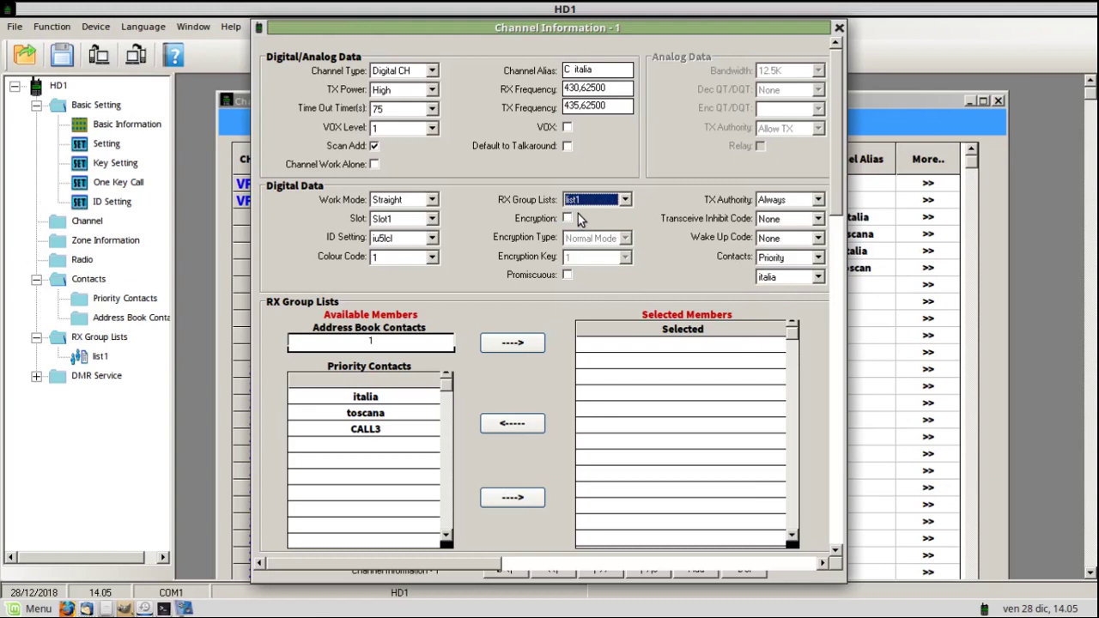
- Choose italia as channel 1's priority contact and close the channel's detailed settings
click(819, 277)
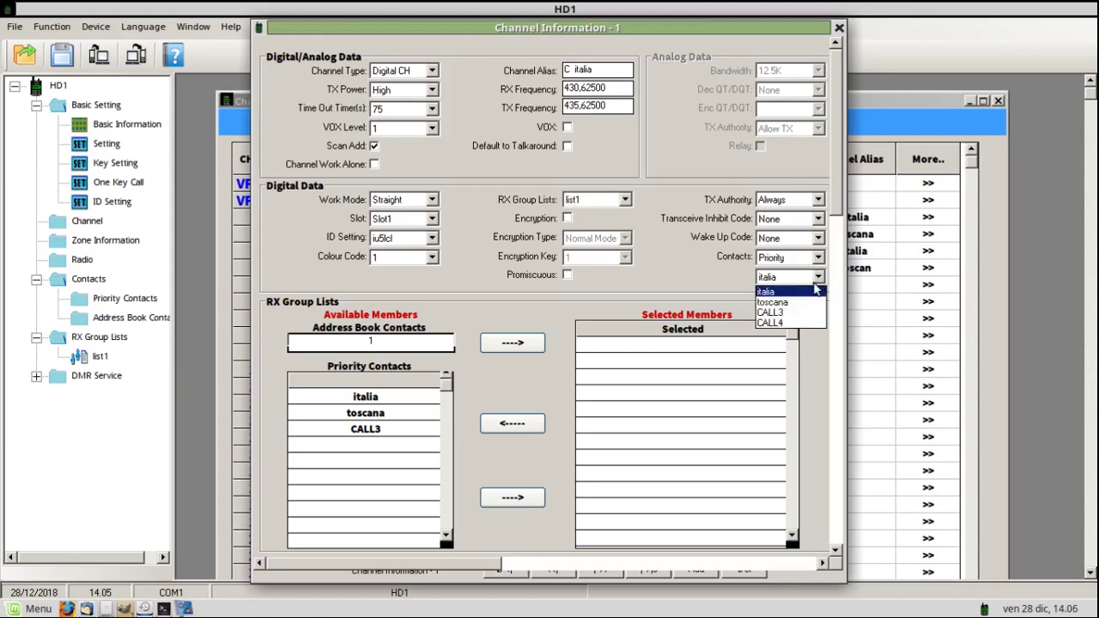
click(794, 294)
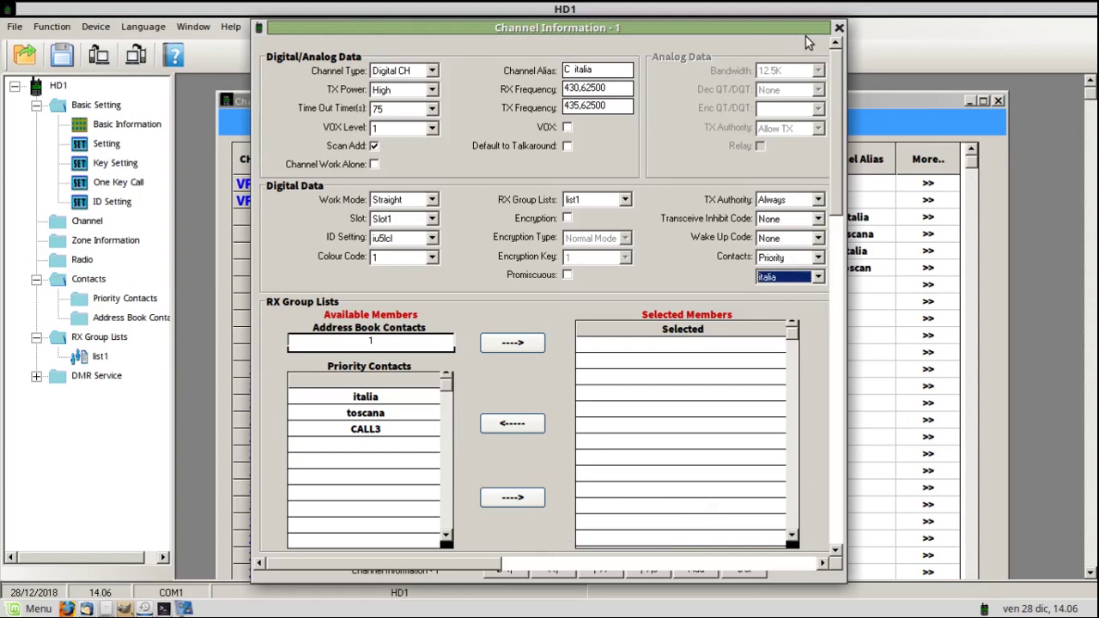
click(839, 30)
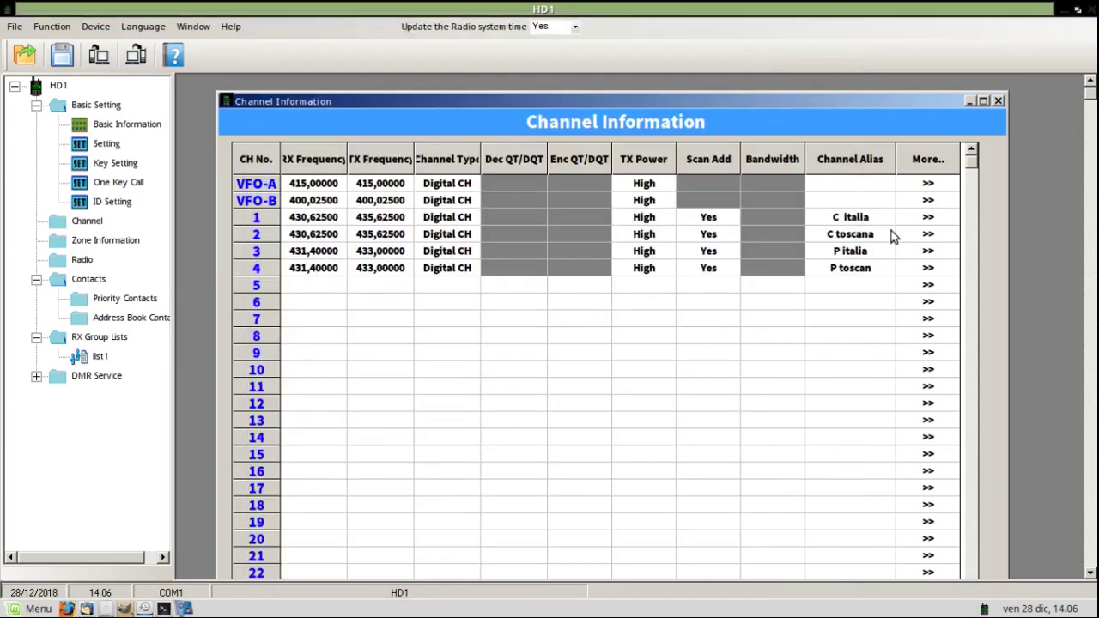
- Set channel 2 to Slot2 with toscana as its priority contact in its detailed settings, and close them
click(928, 235)
double_click(928, 234)
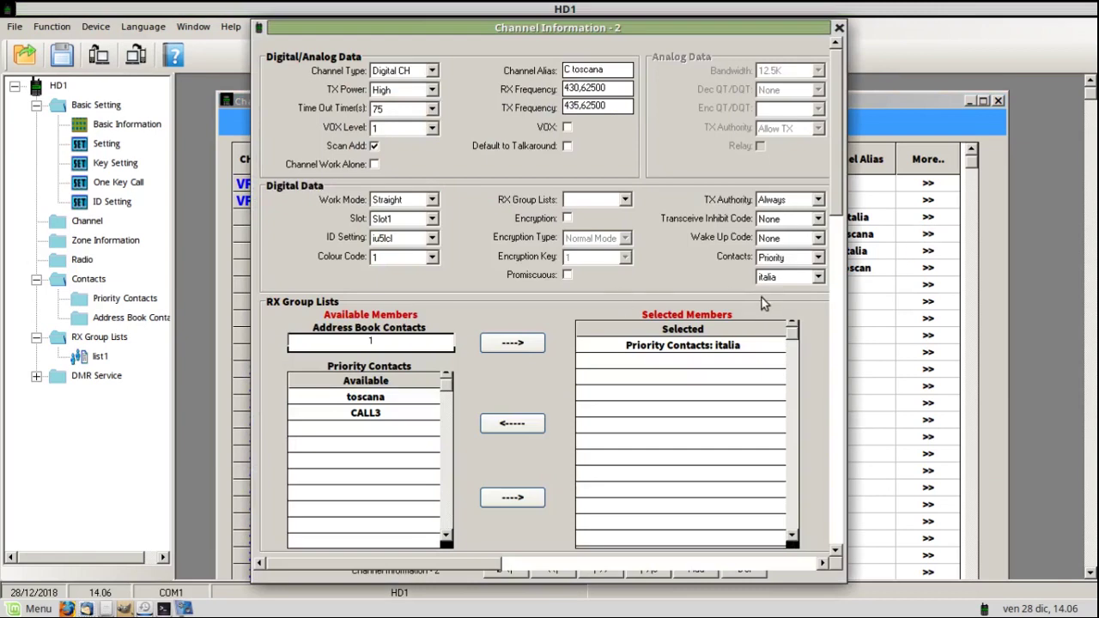
click(432, 219)
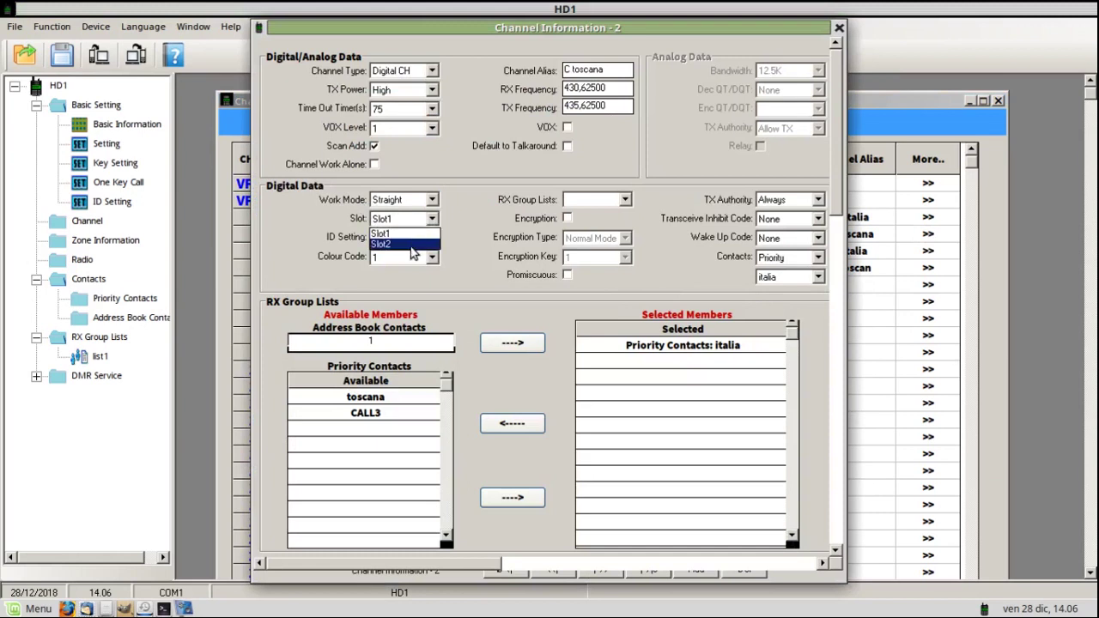
click(413, 247)
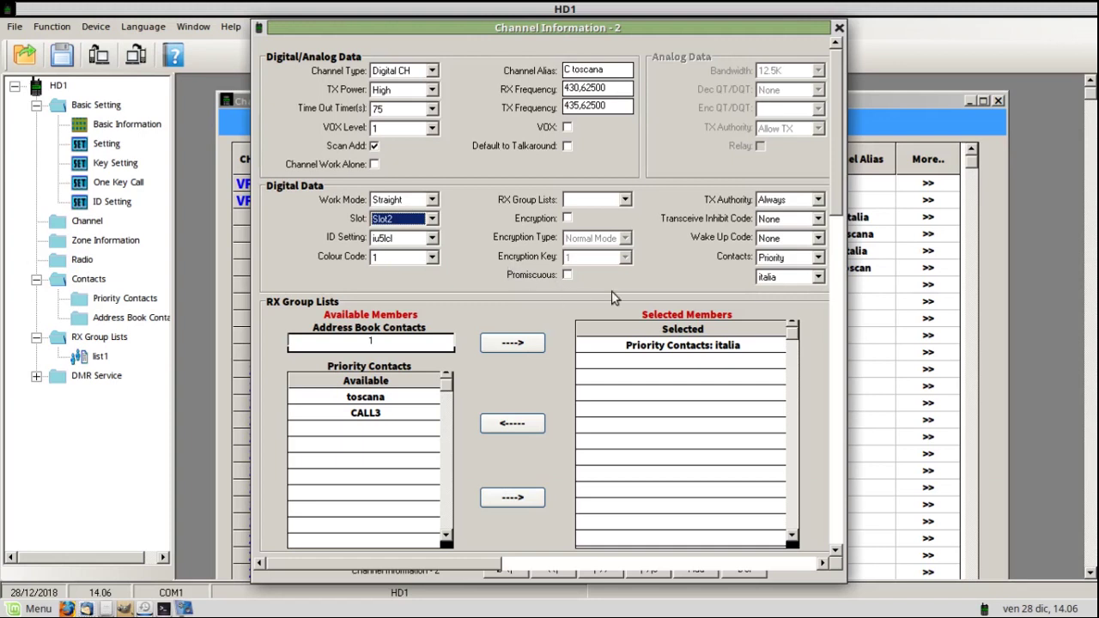
click(820, 277)
click(794, 302)
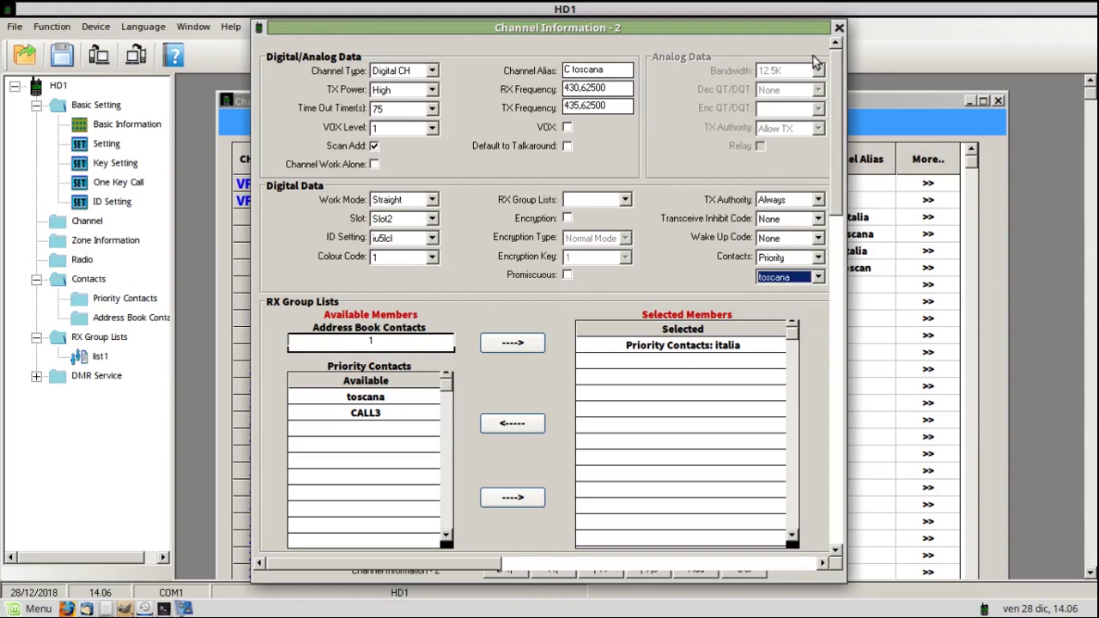
click(839, 29)
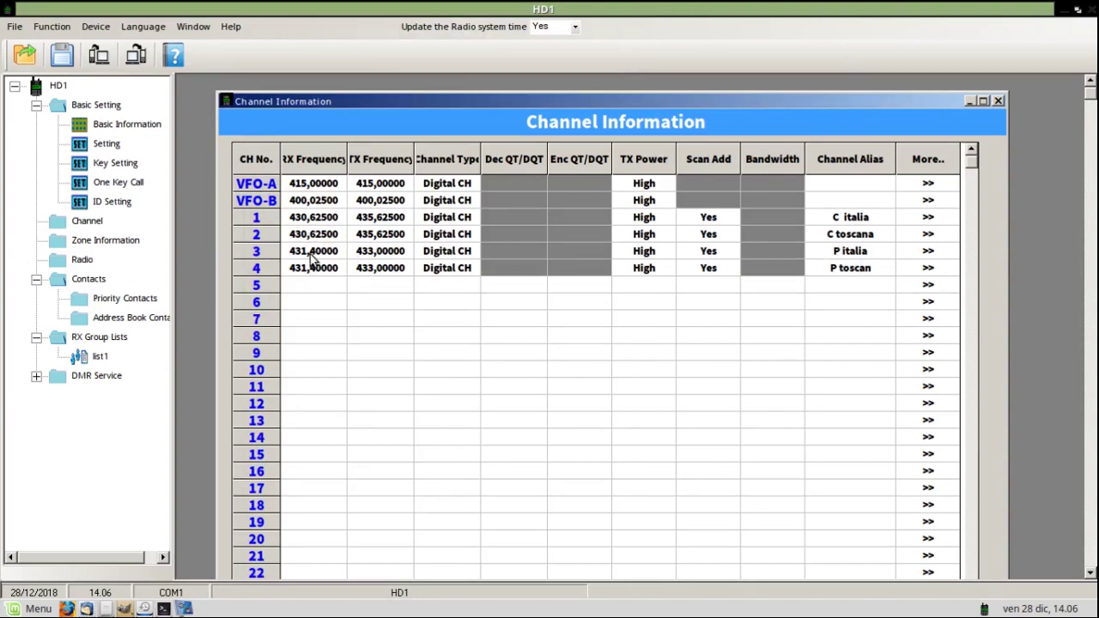
- Open channel 3's detailed settings to check its slot and priority contact, and close them
click(922, 256)
click(924, 257)
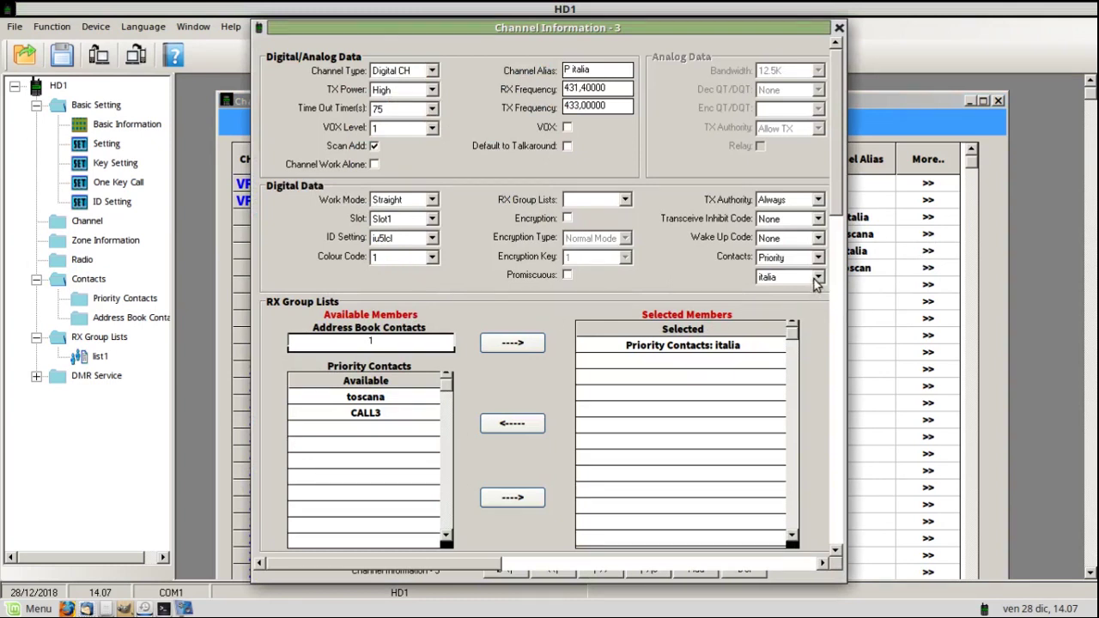
click(841, 30)
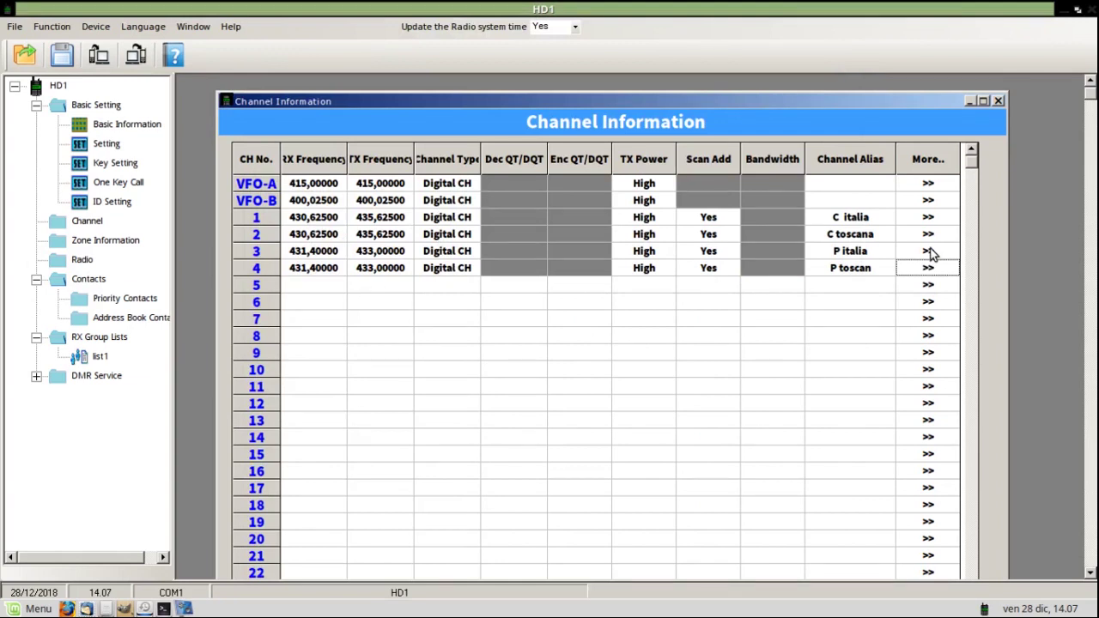
- Set channel 4's priority contact to toscana and its slot to Slot2 in its detailed settings, and close them
click(929, 251)
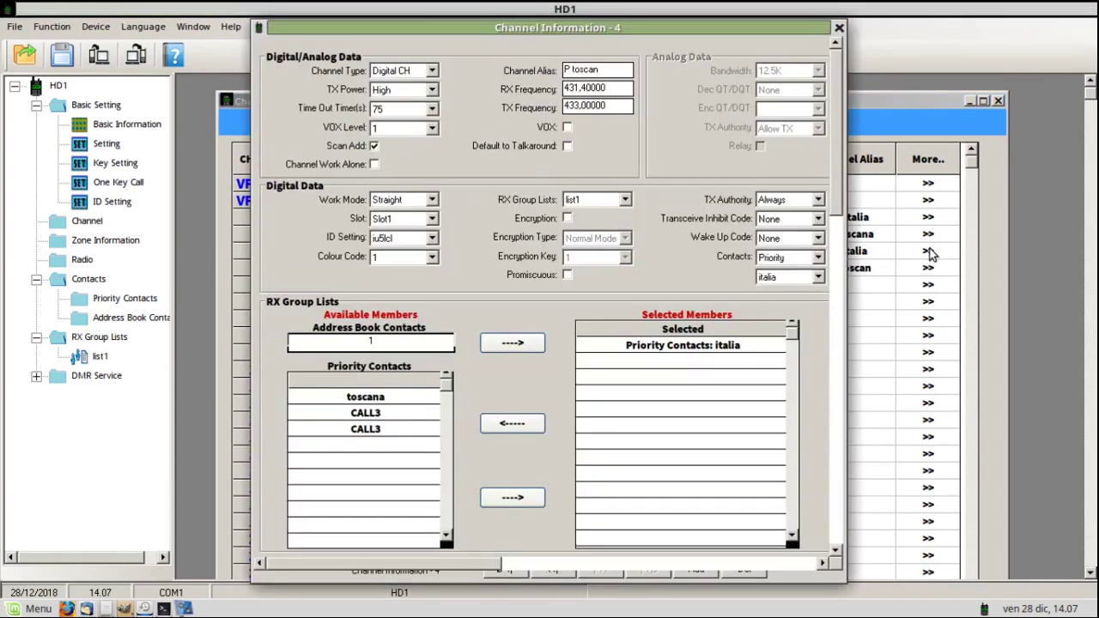
click(818, 277)
click(792, 304)
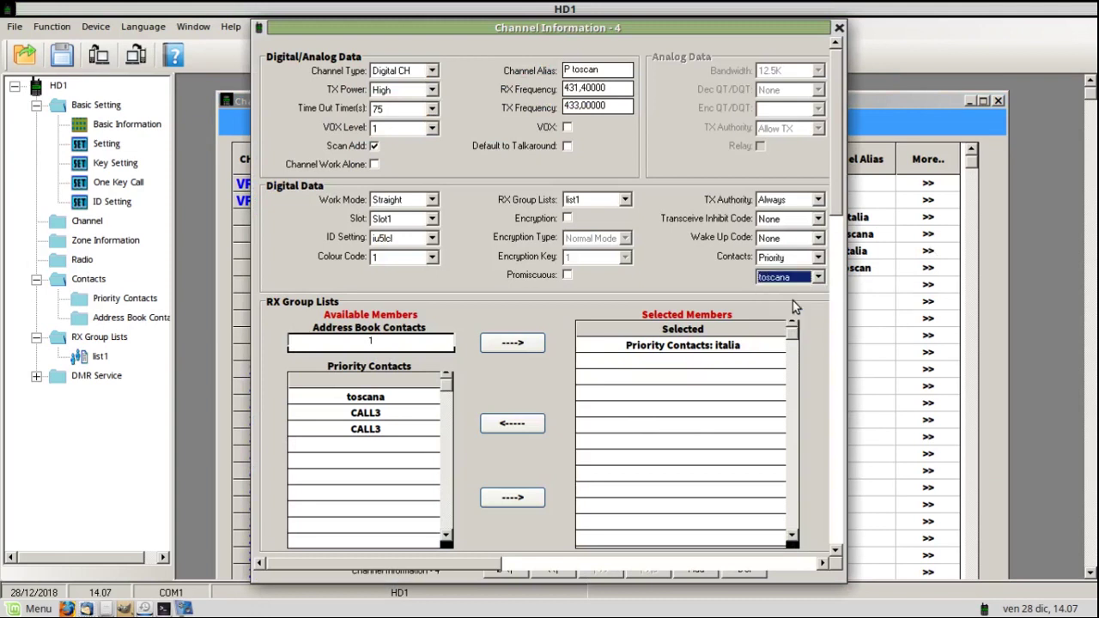
click(432, 219)
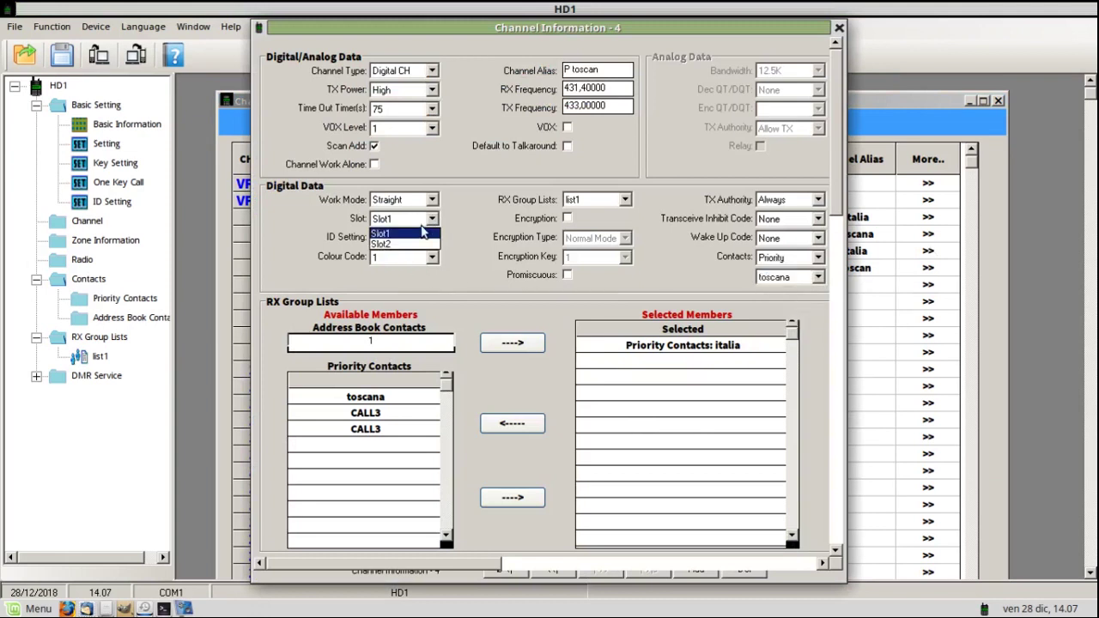
click(412, 245)
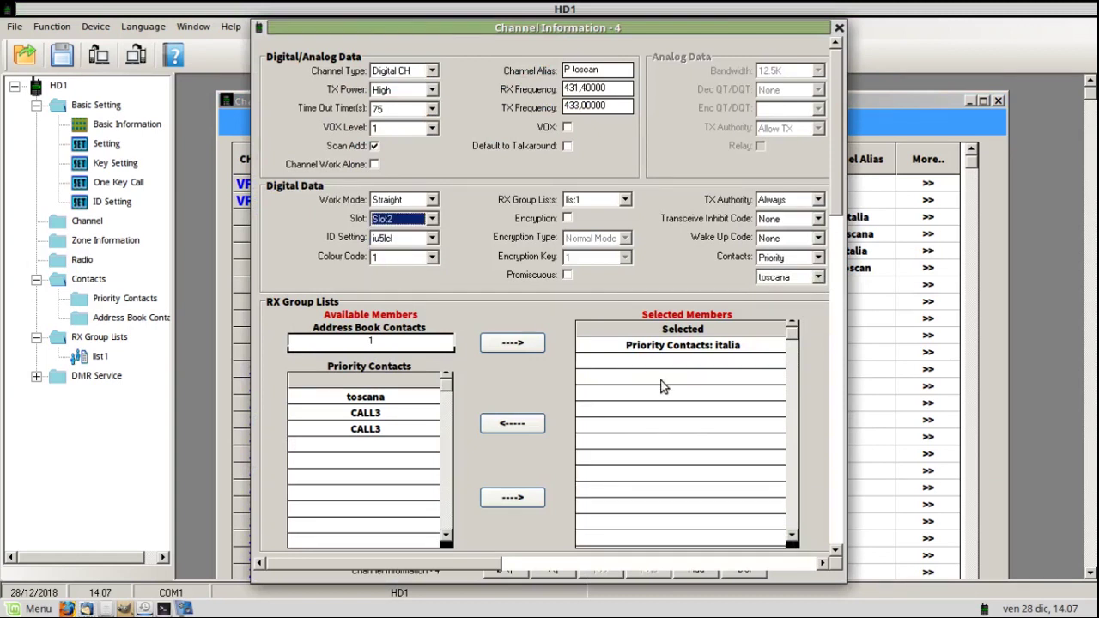
click(839, 28)
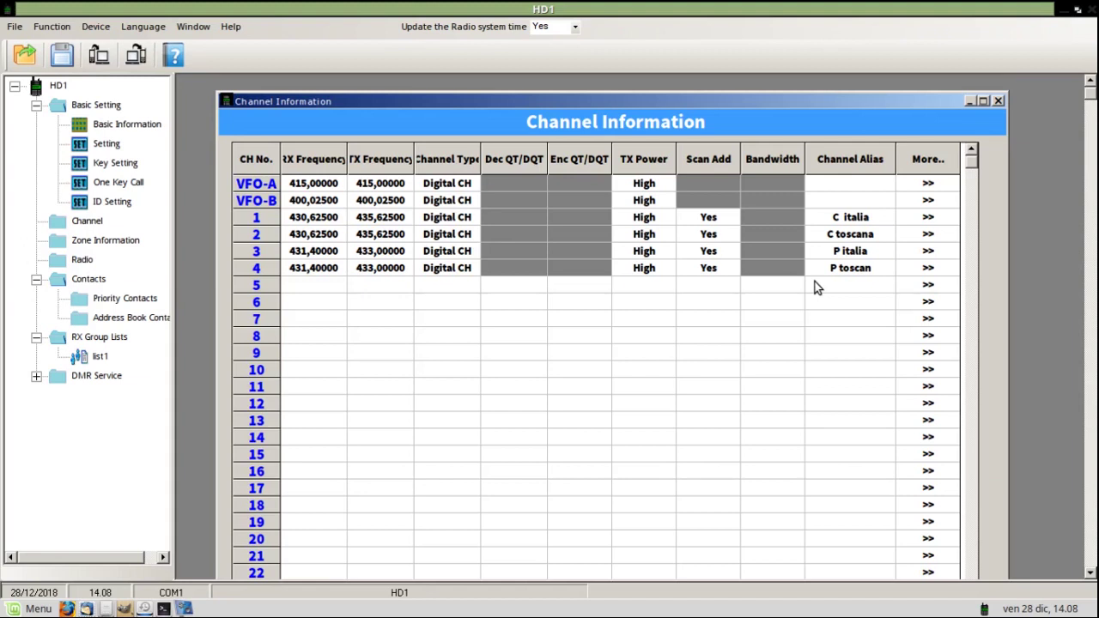
- Add a new zone under Zone Information and open it for editing
click(60, 244)
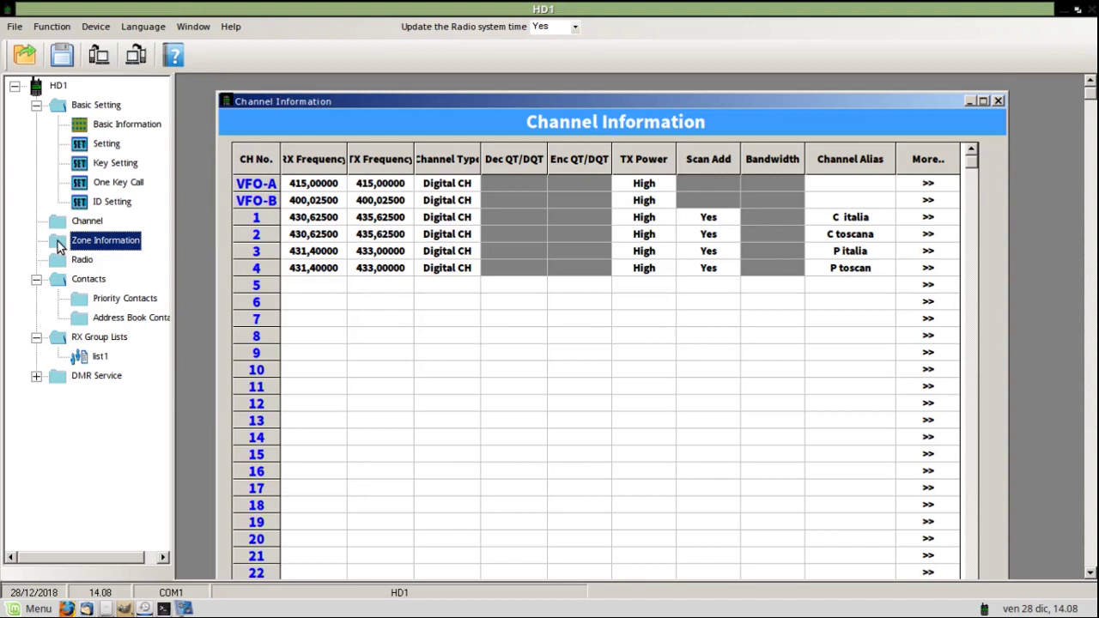
right_click(59, 245)
click(79, 255)
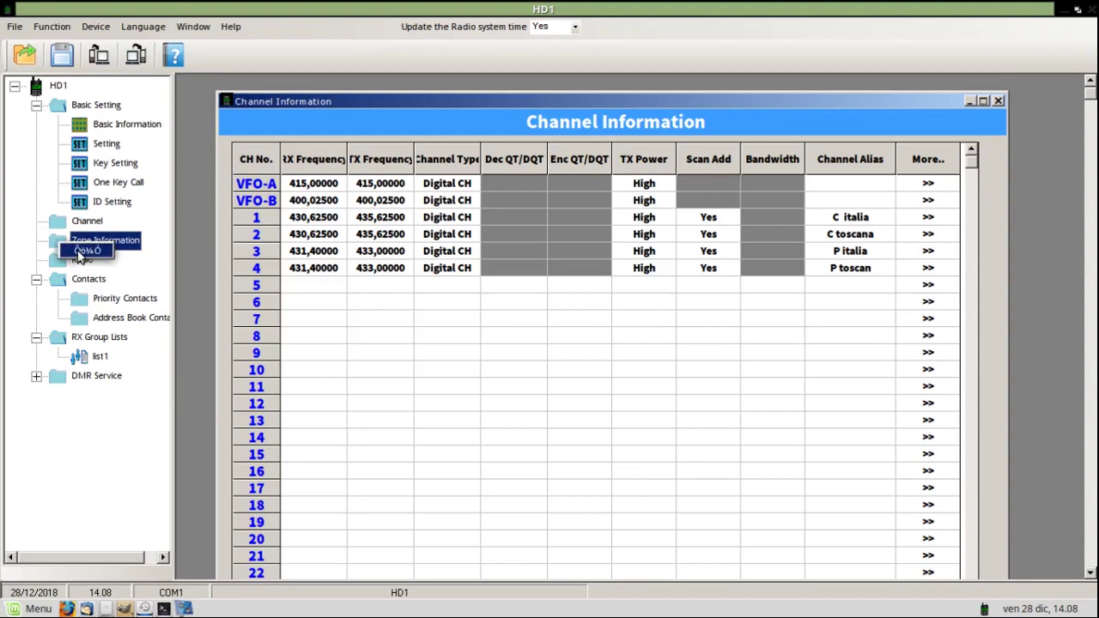
click(36, 241)
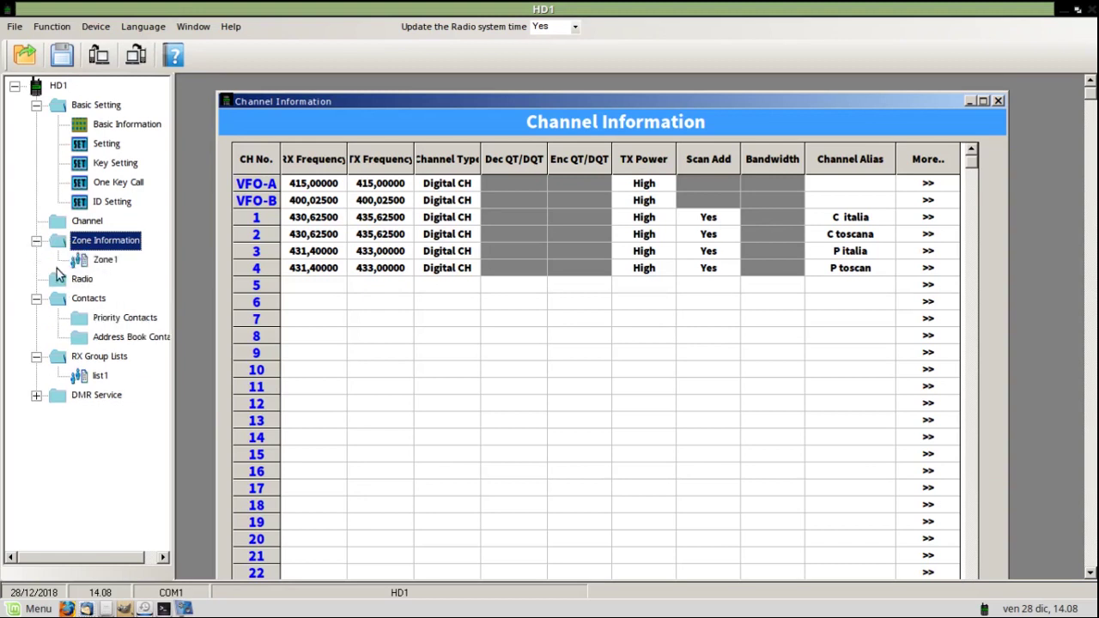
double_click(79, 261)
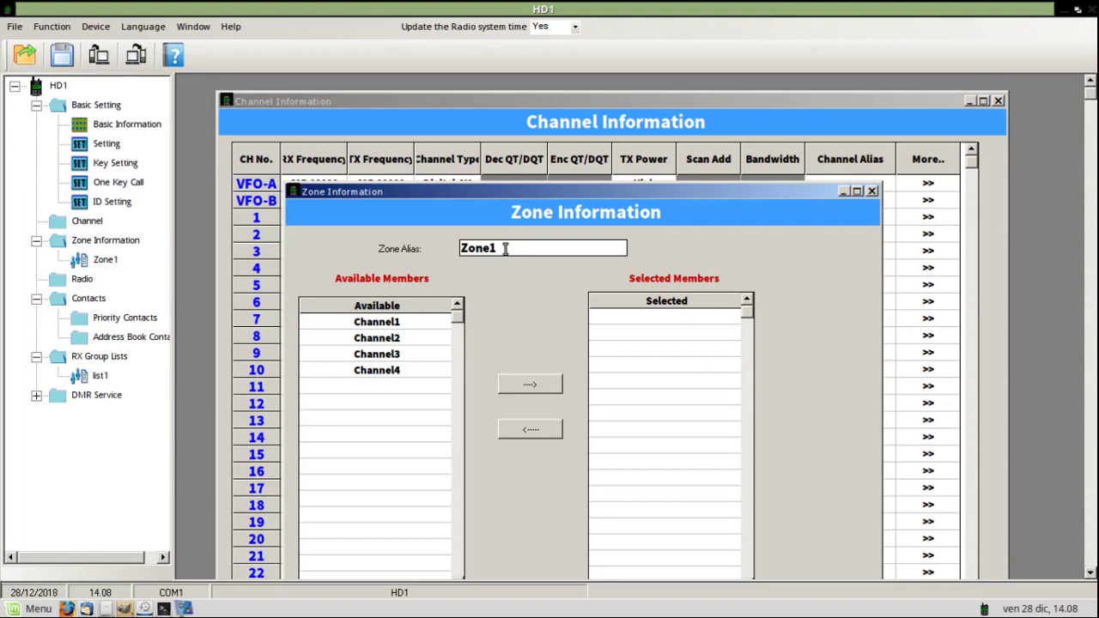
double_click(506, 249)
key(BackSpace)
text(m.cascetto)
click(635, 352)
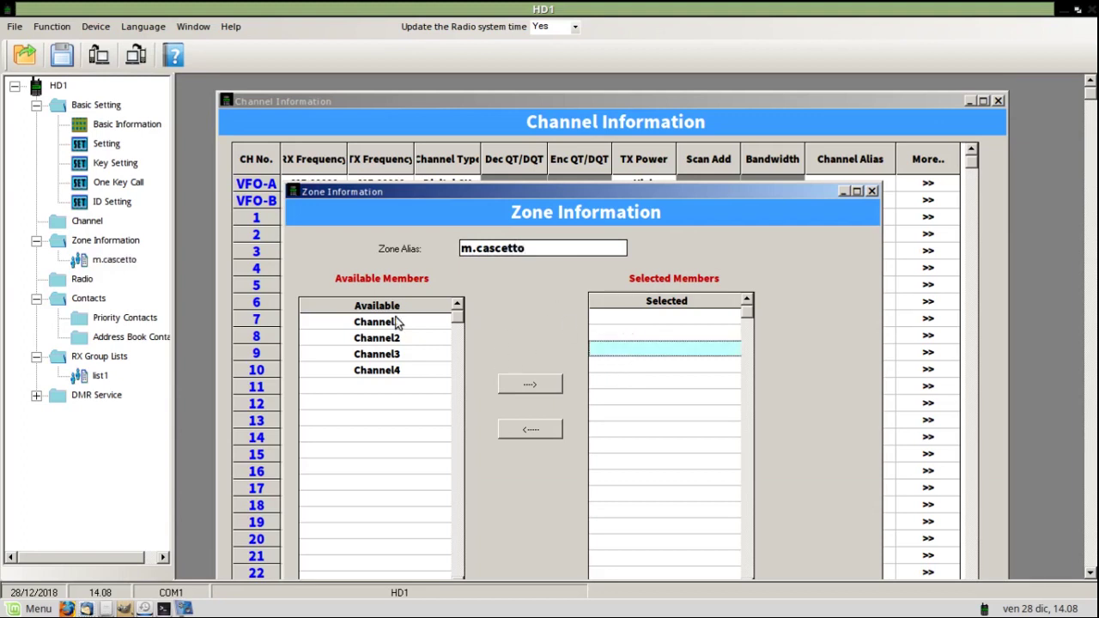
click(845, 192)
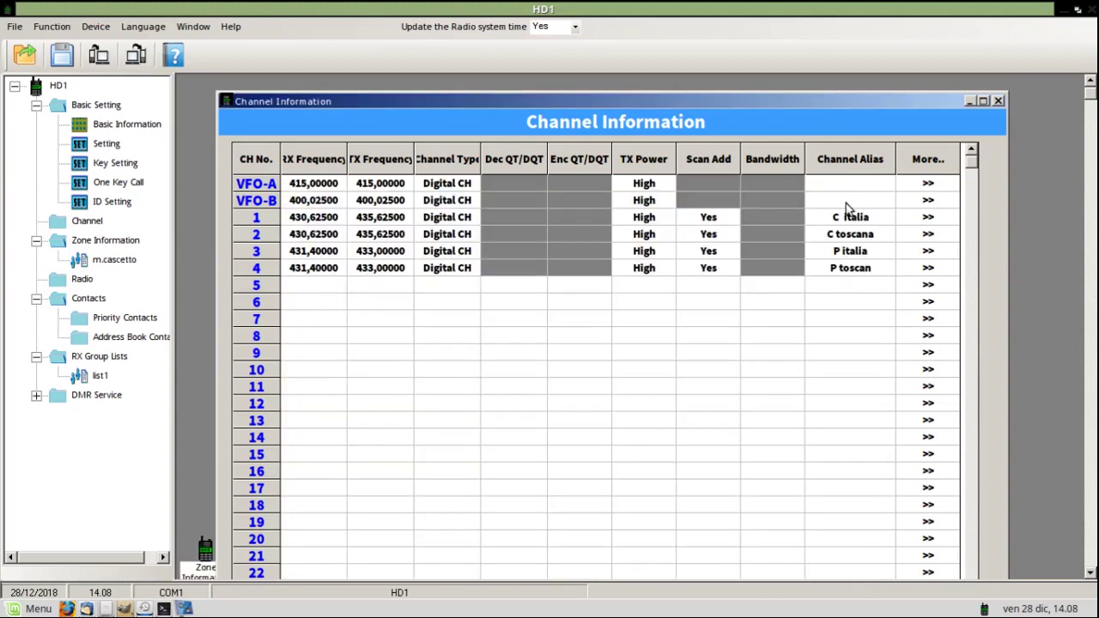
double_click(114, 145)
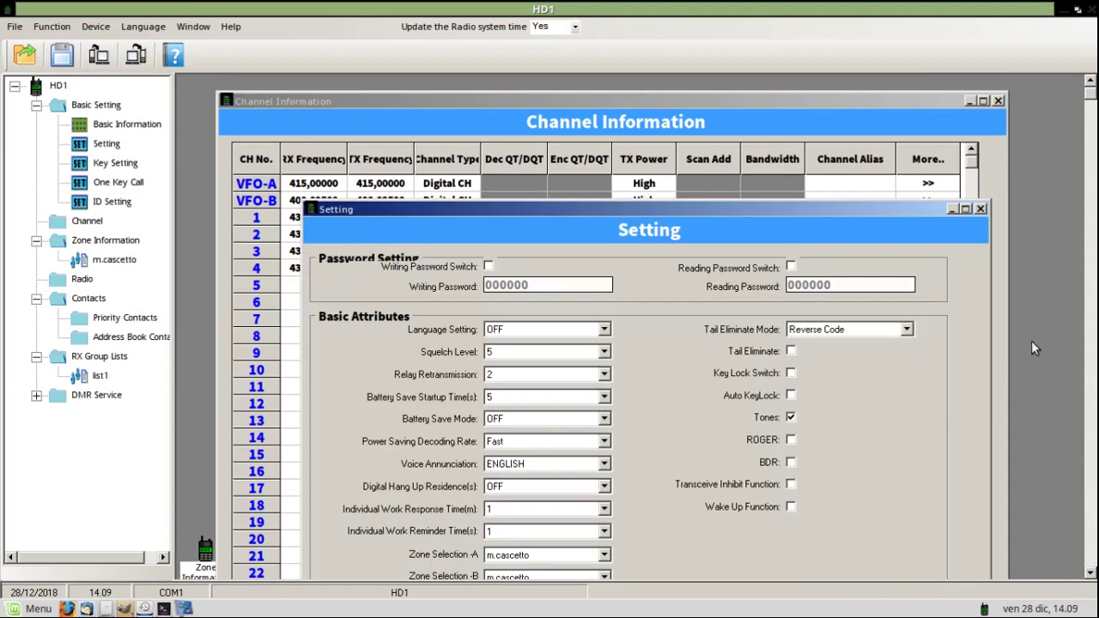
drag(907, 210, 911, 139)
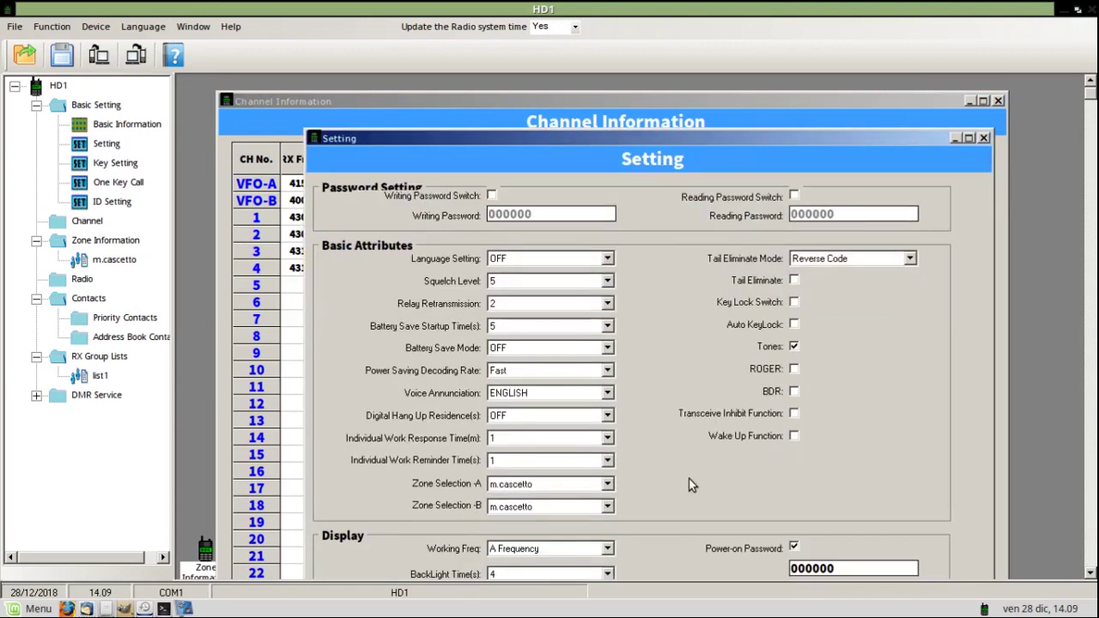
click(608, 487)
click(593, 498)
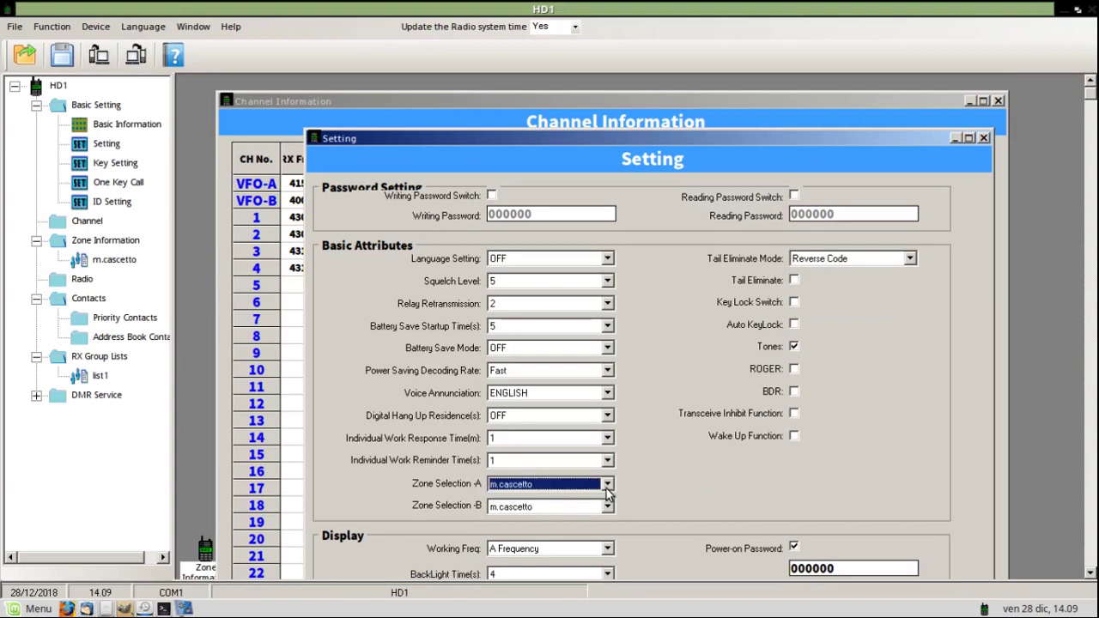
click(984, 139)
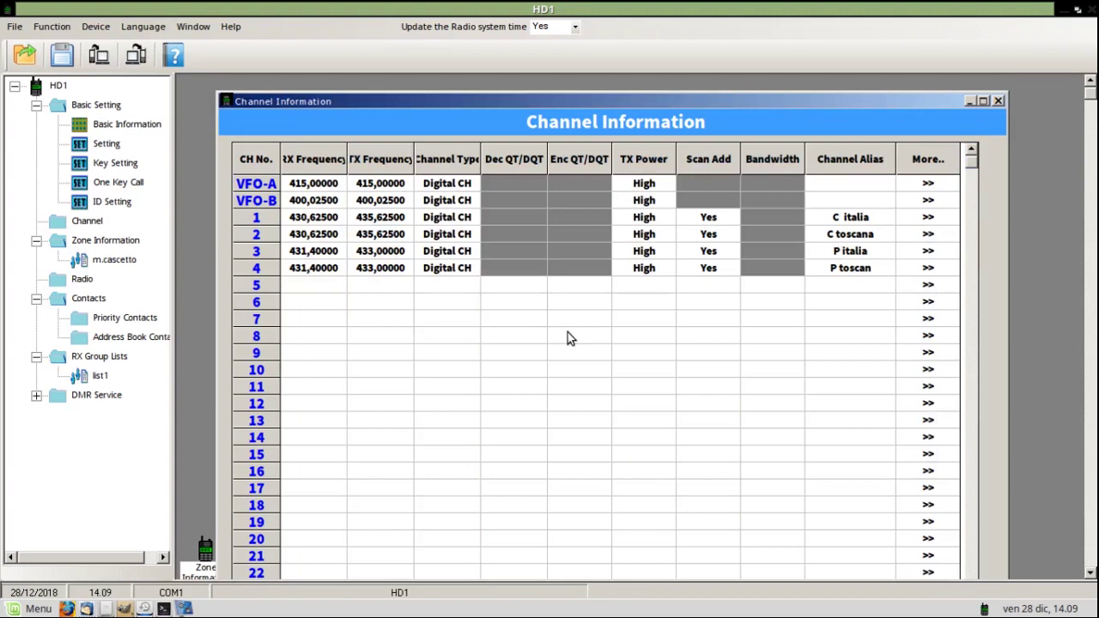
- Add a second zone under Zone Information and open it for editing
right_click(58, 362)
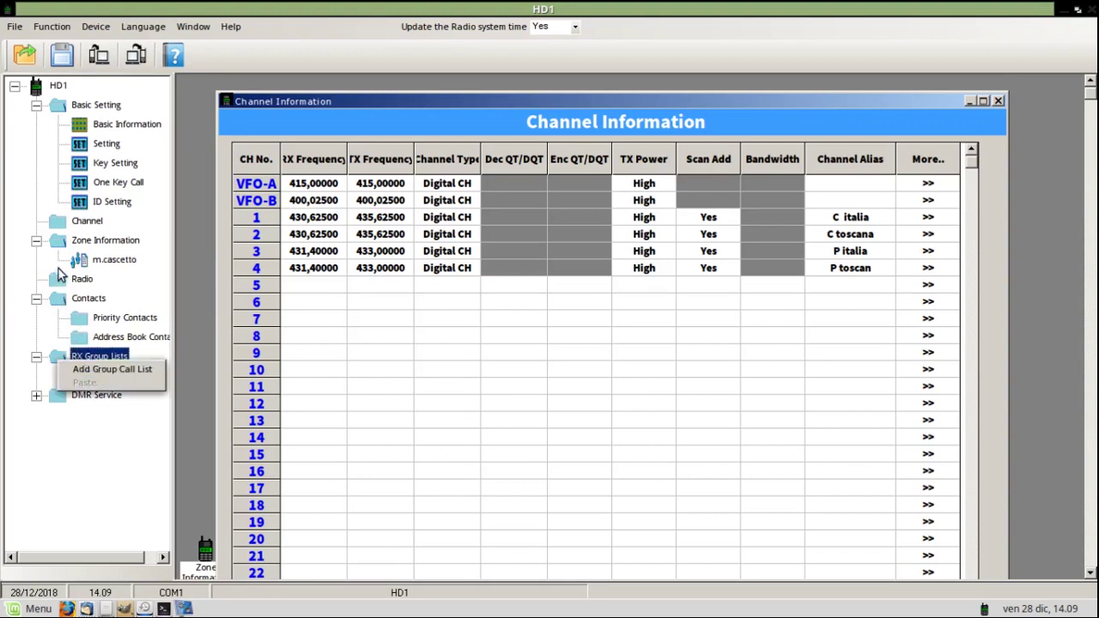
click(60, 246)
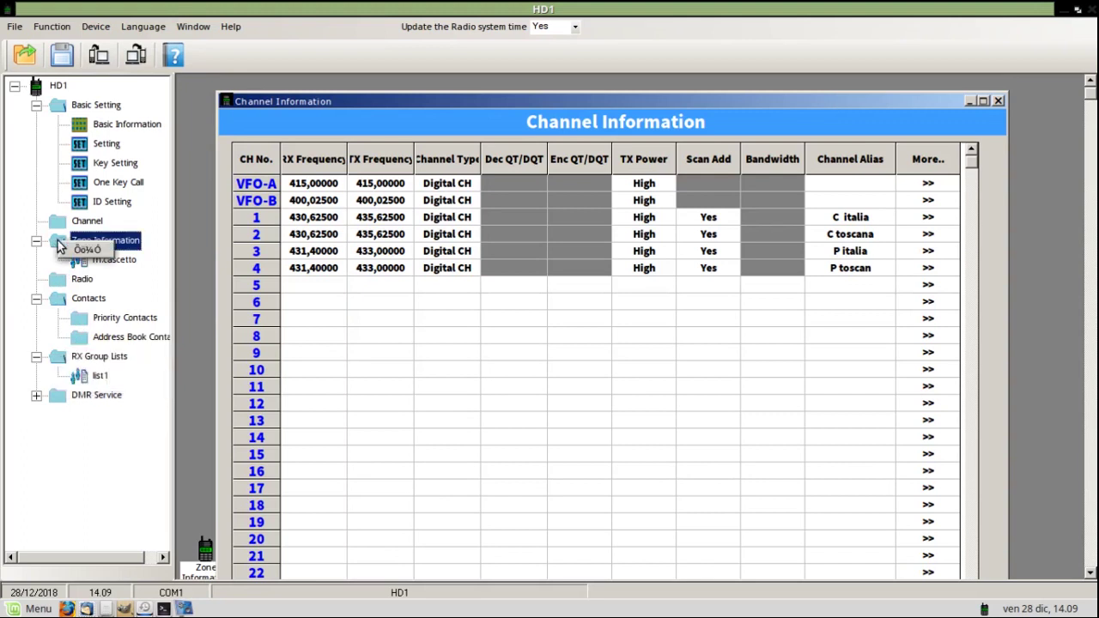
click(81, 249)
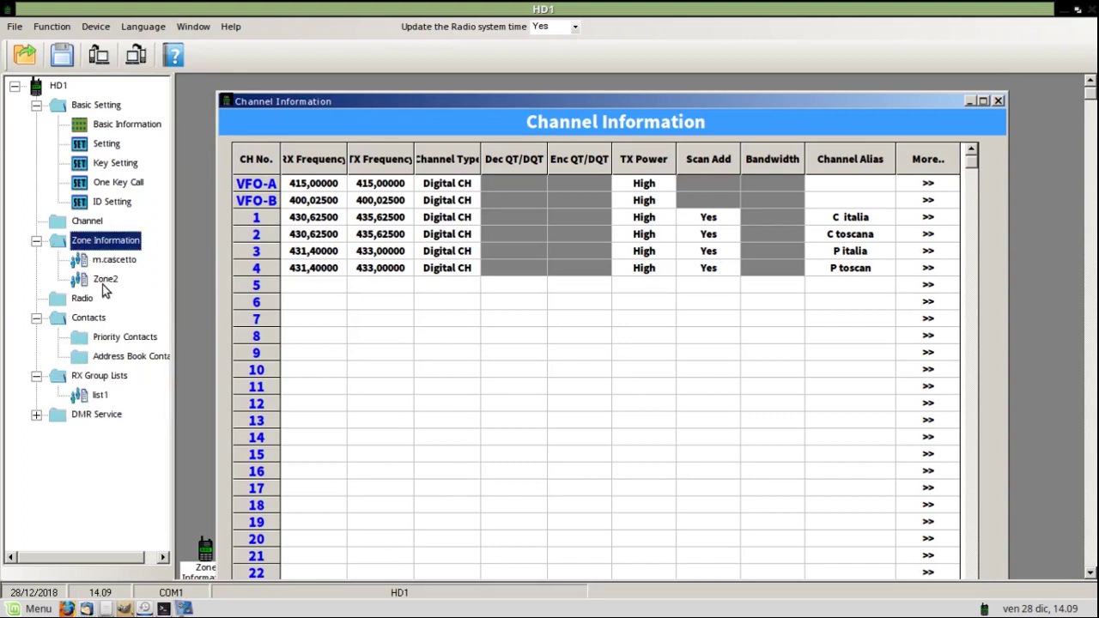
double_click(105, 281)
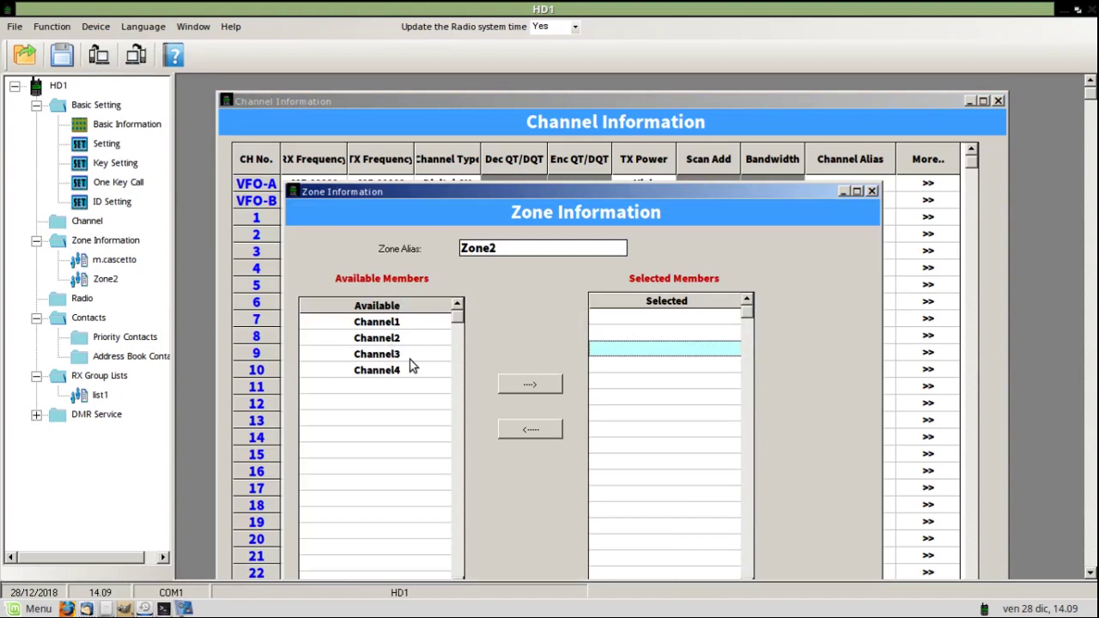
- Change the second zone's alias to "porto" and close its Zone Information window
double_click(539, 247)
key(BackSpace)
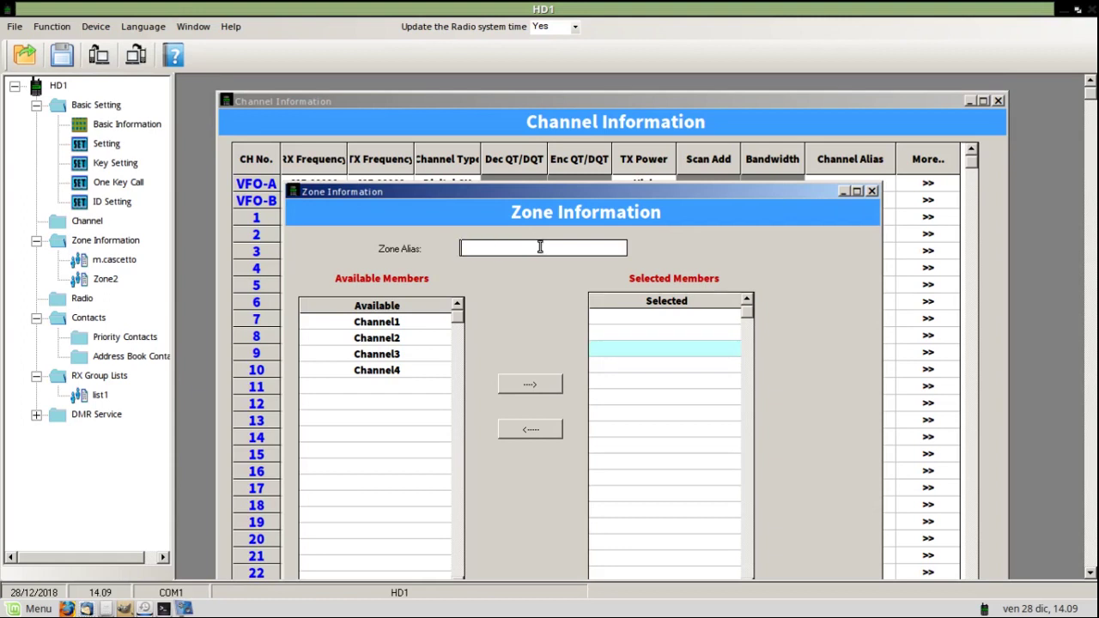
text(porto)
click(678, 348)
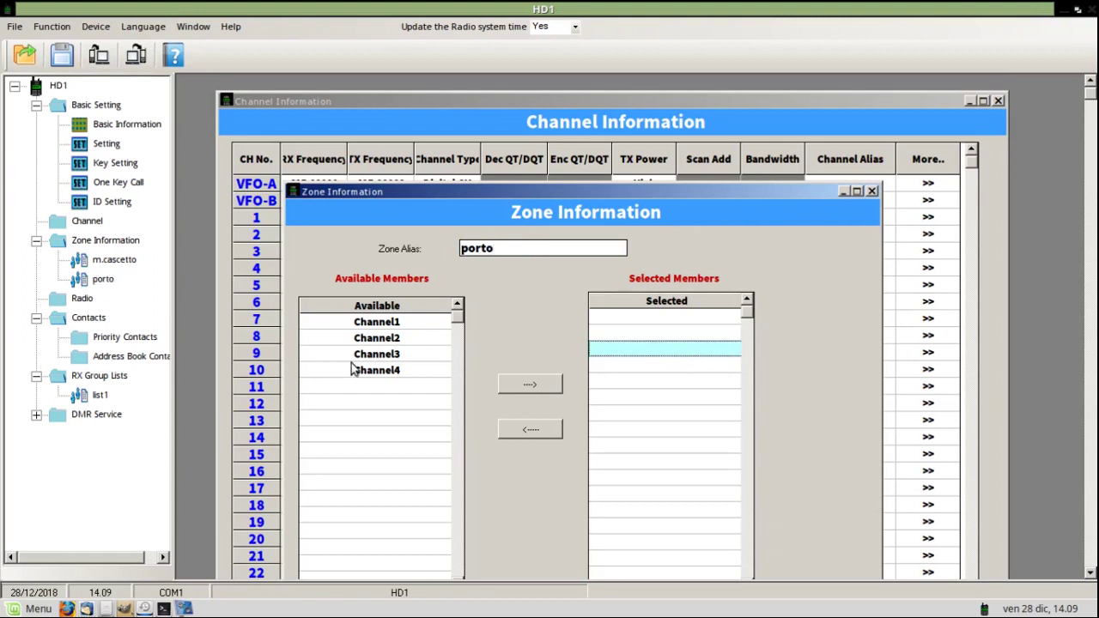
click(427, 322)
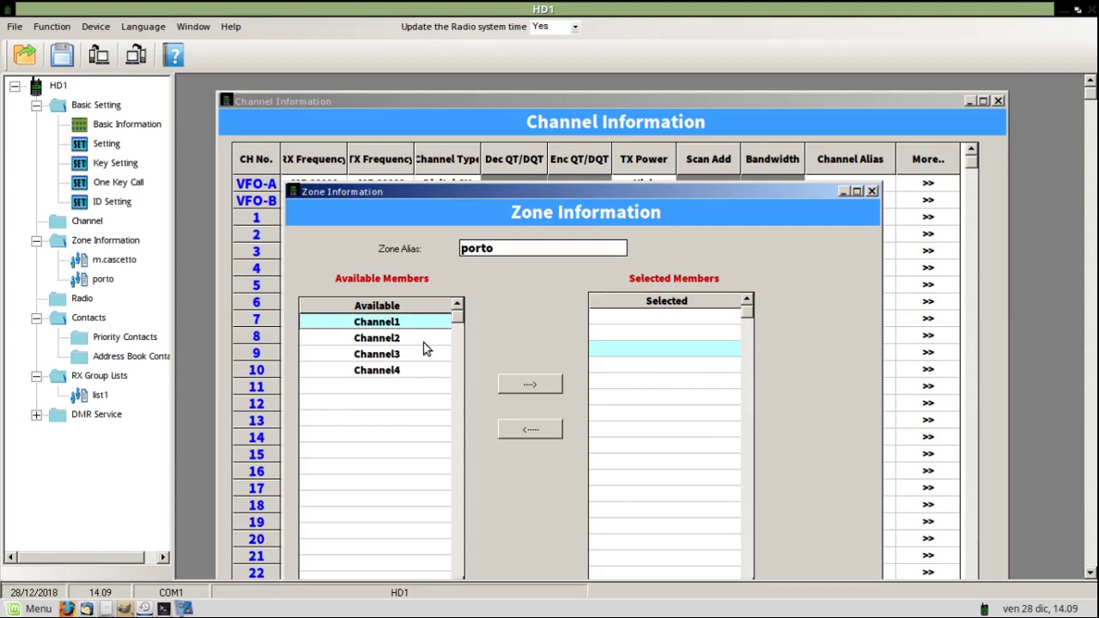
click(424, 340)
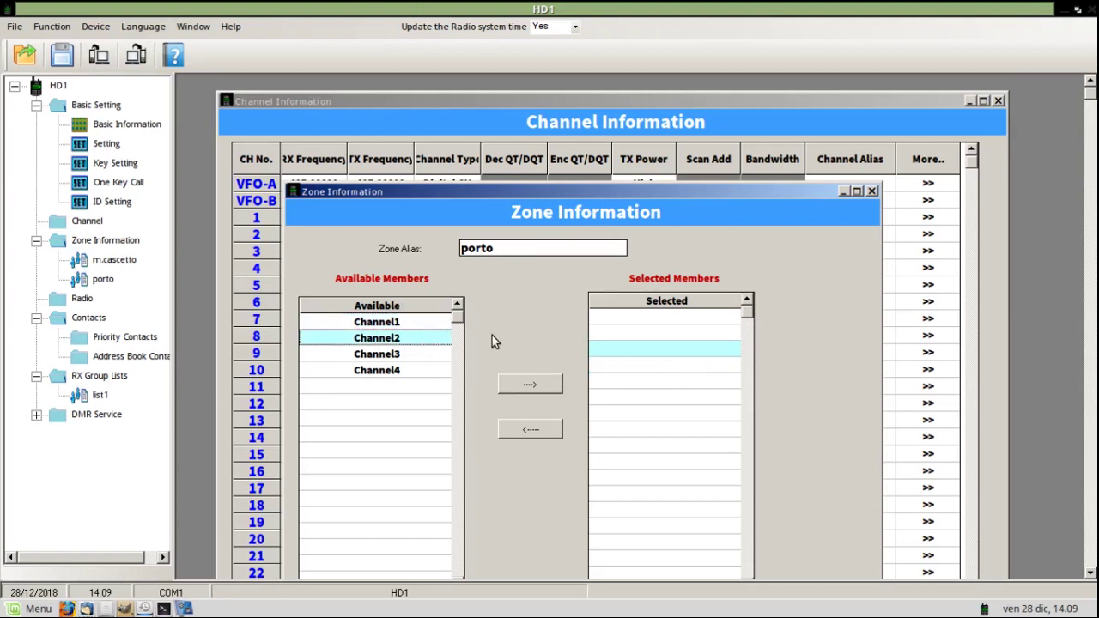
click(872, 191)
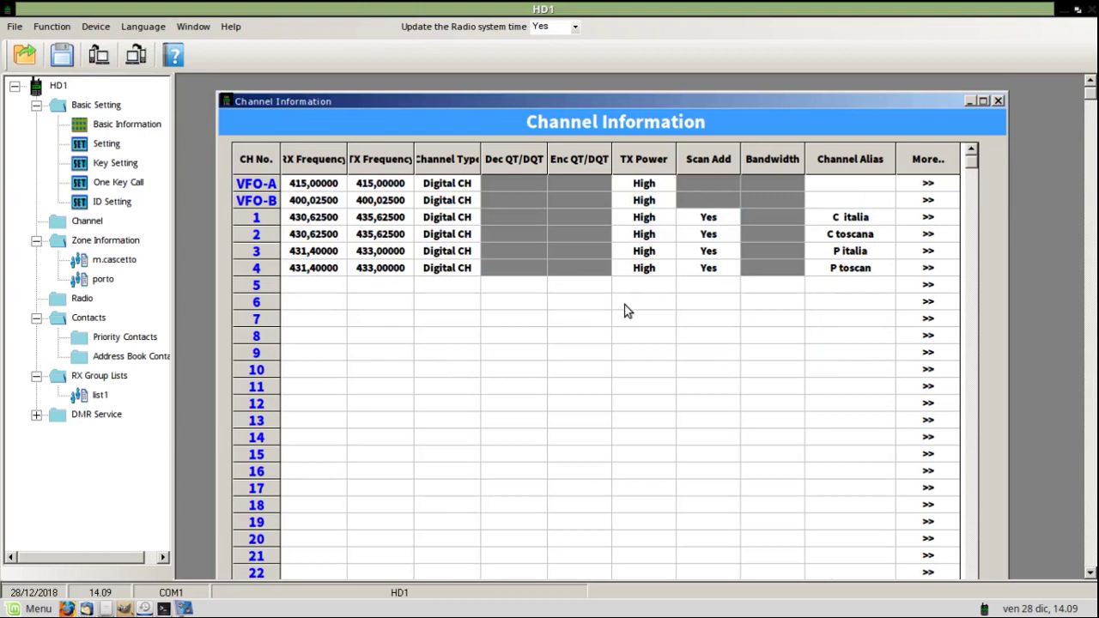
- Add Channel1 and Channel2 to the selected members of the m.cascetto zone and close its window
click(89, 262)
click(88, 261)
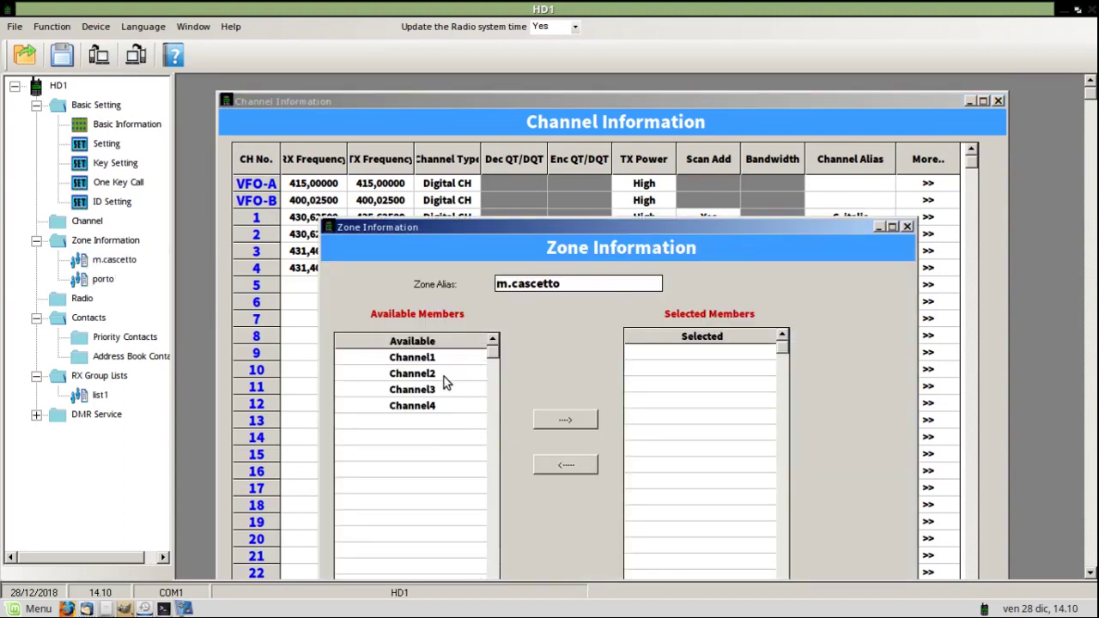
click(451, 360)
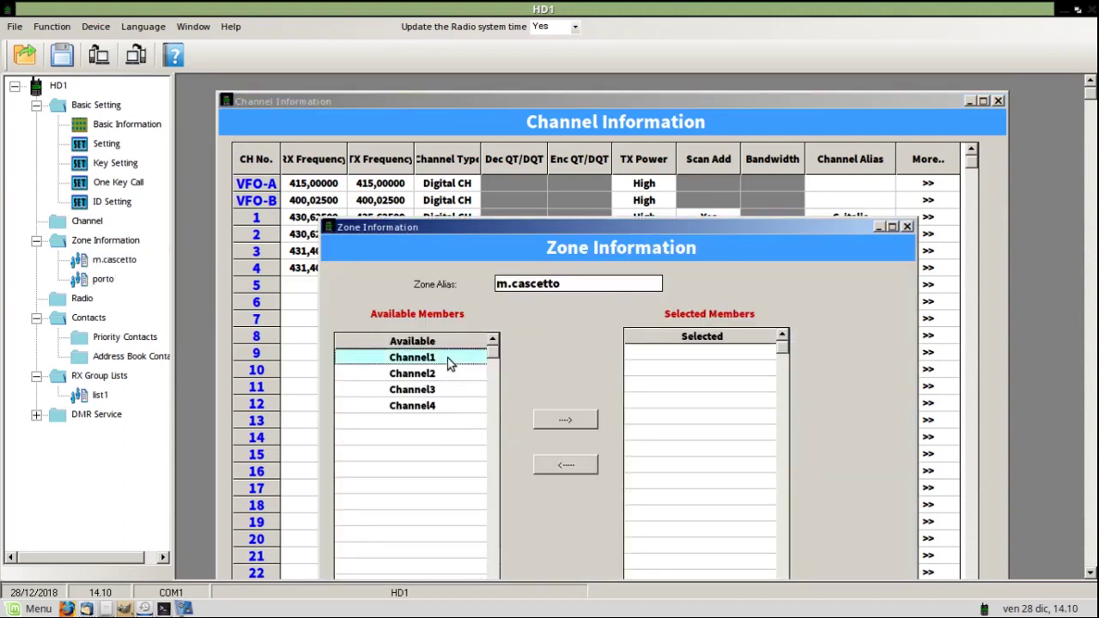
click(573, 418)
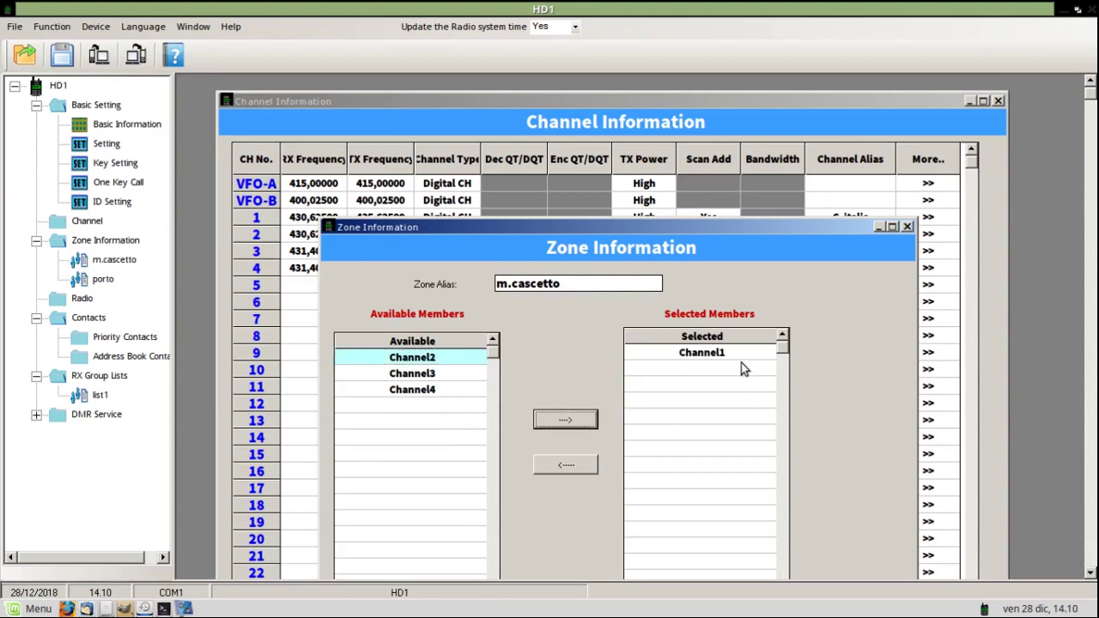
click(573, 419)
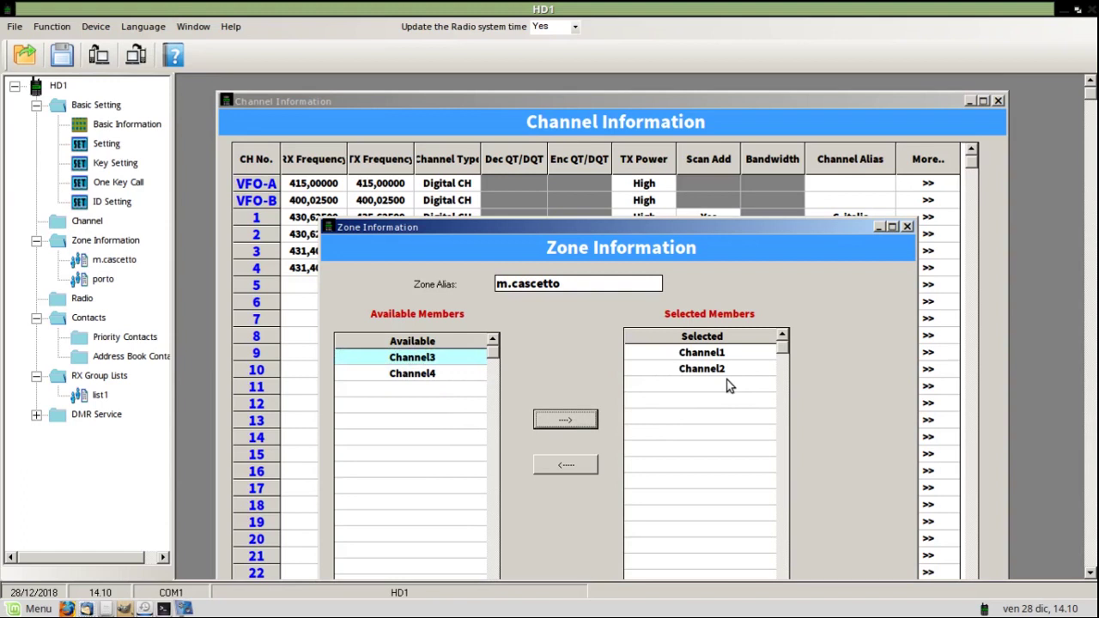
click(908, 227)
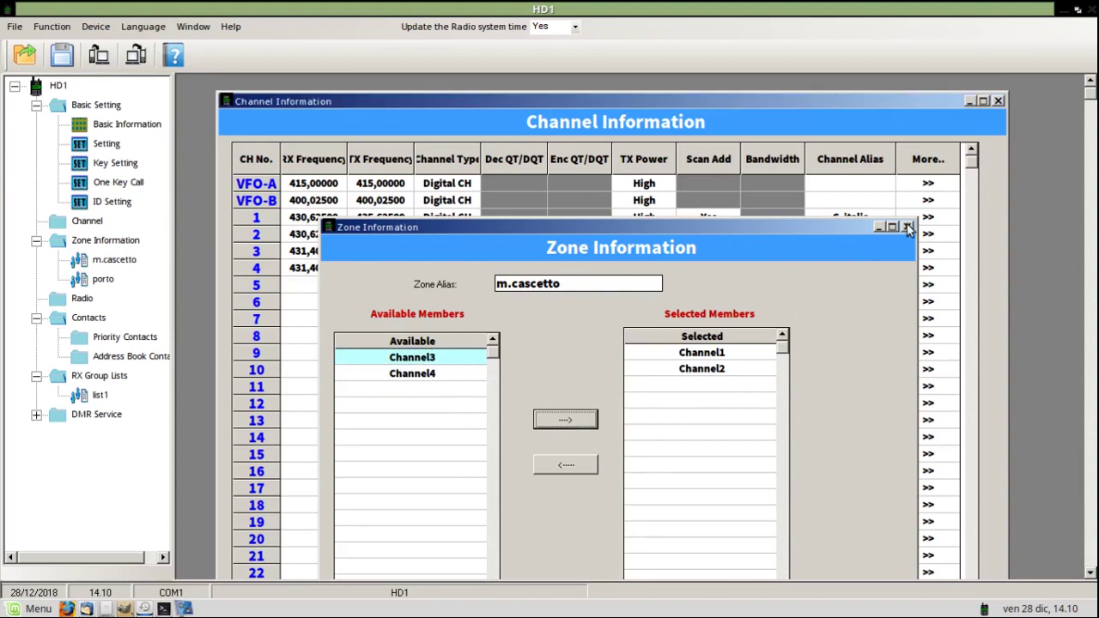
- Add Channel3 and Channel4 to the selected members of the porto zone and close the zone and channel windows
double_click(102, 280)
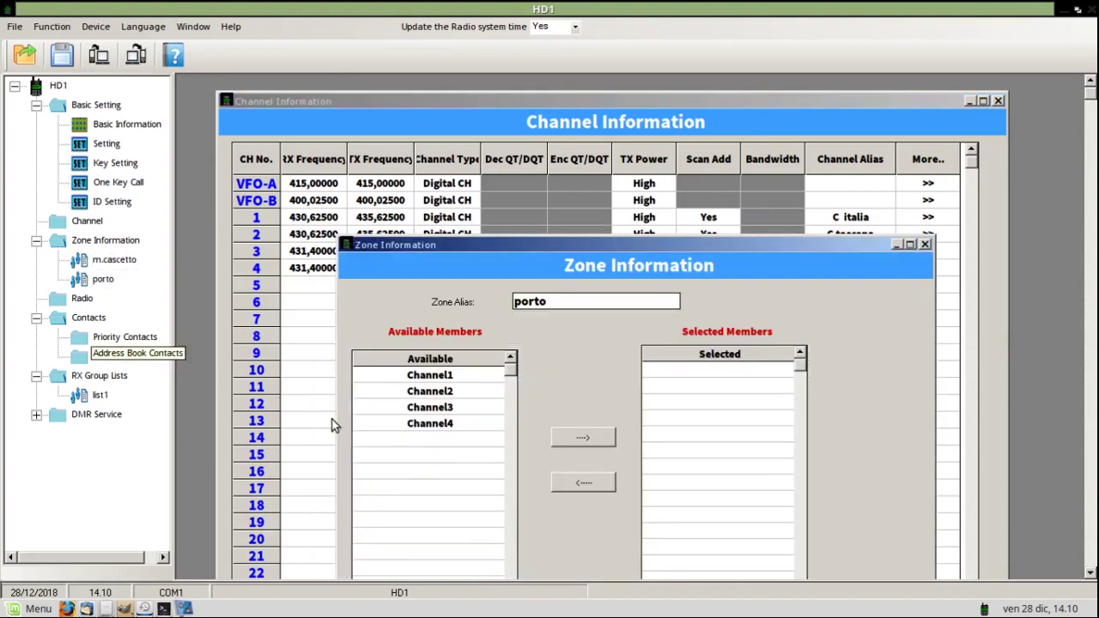
click(430, 411)
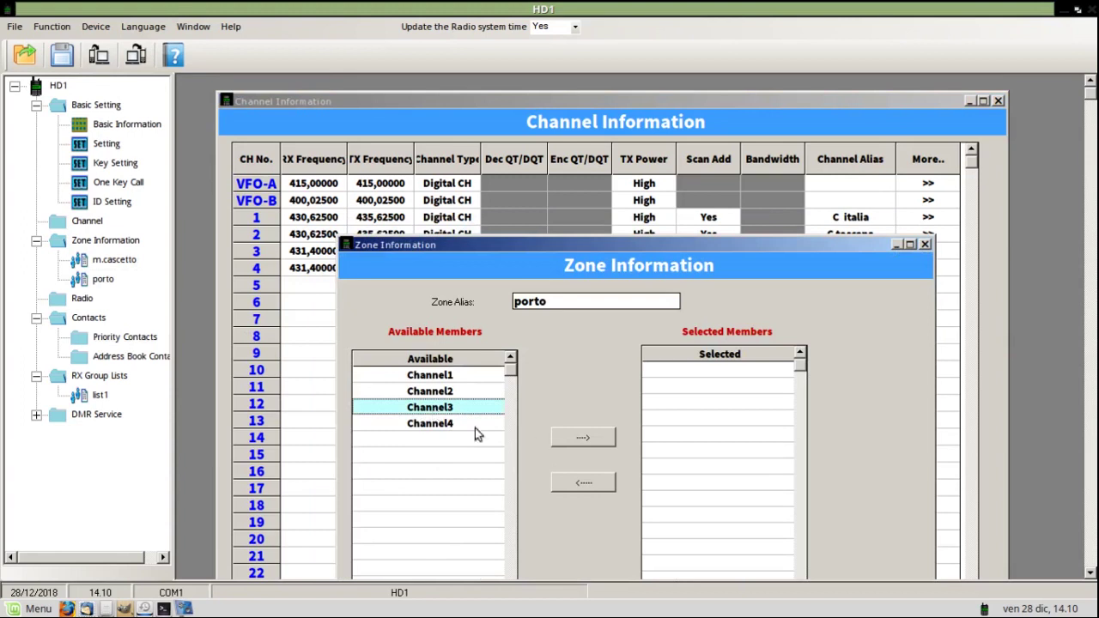
click(584, 444)
click(442, 412)
click(600, 442)
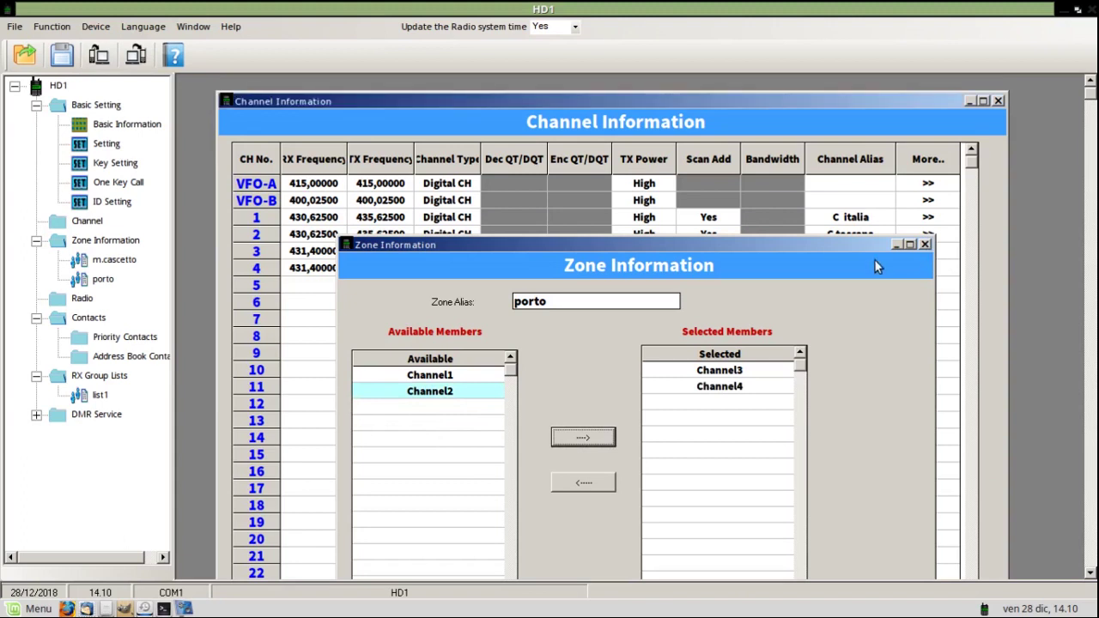
click(925, 245)
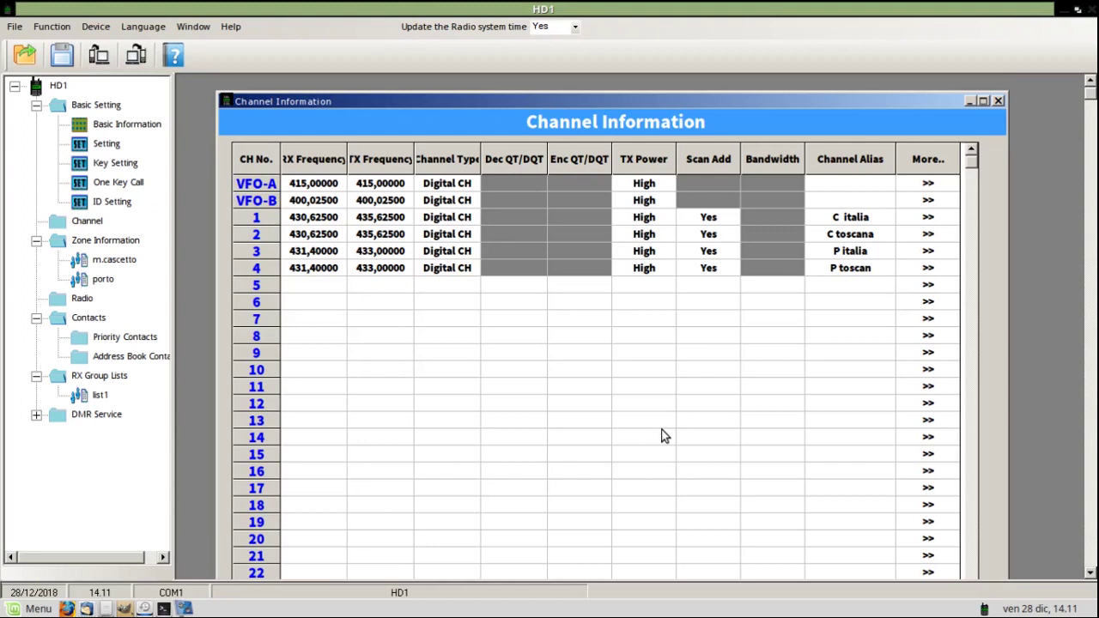
click(999, 102)
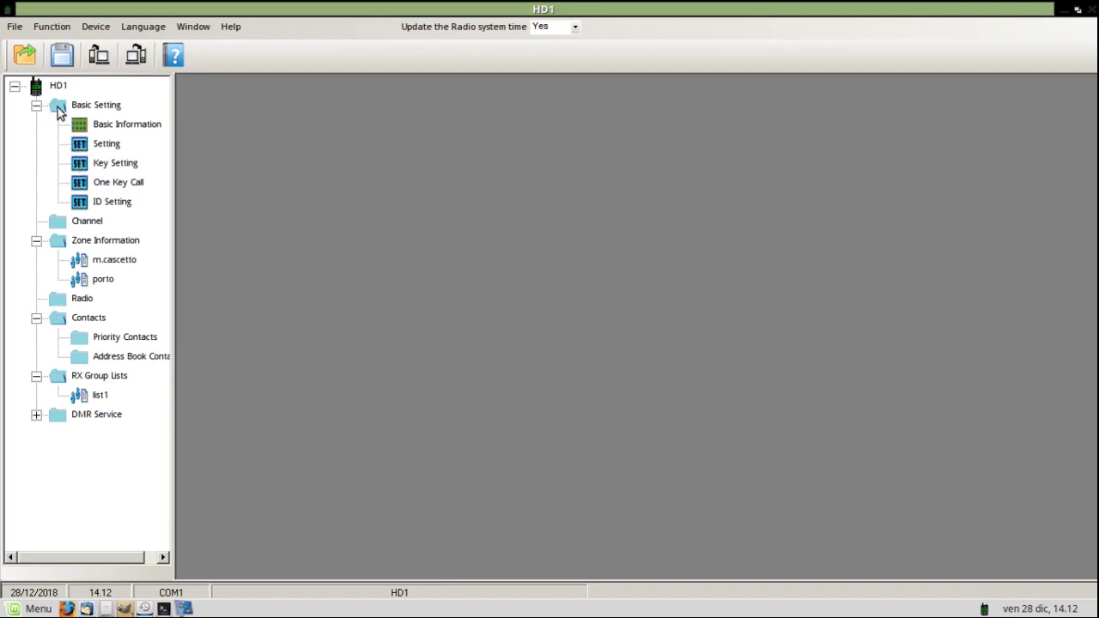
- Open the radio's Key Setting window and examine the functions available for Side Key 1's long press and short press
double_click(81, 167)
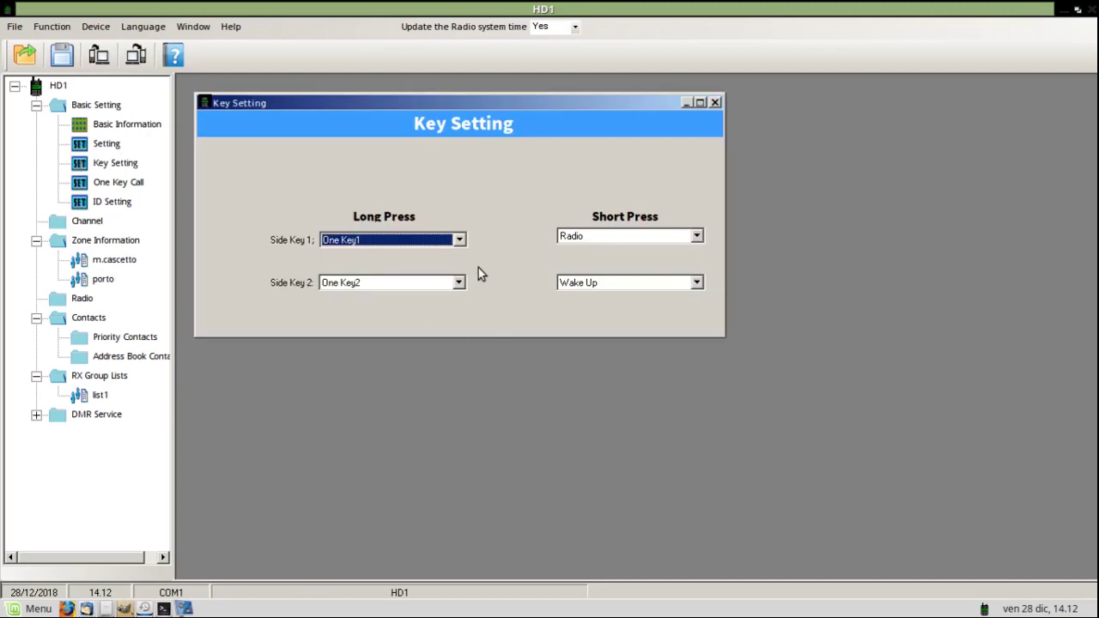
drag(501, 98, 582, 131)
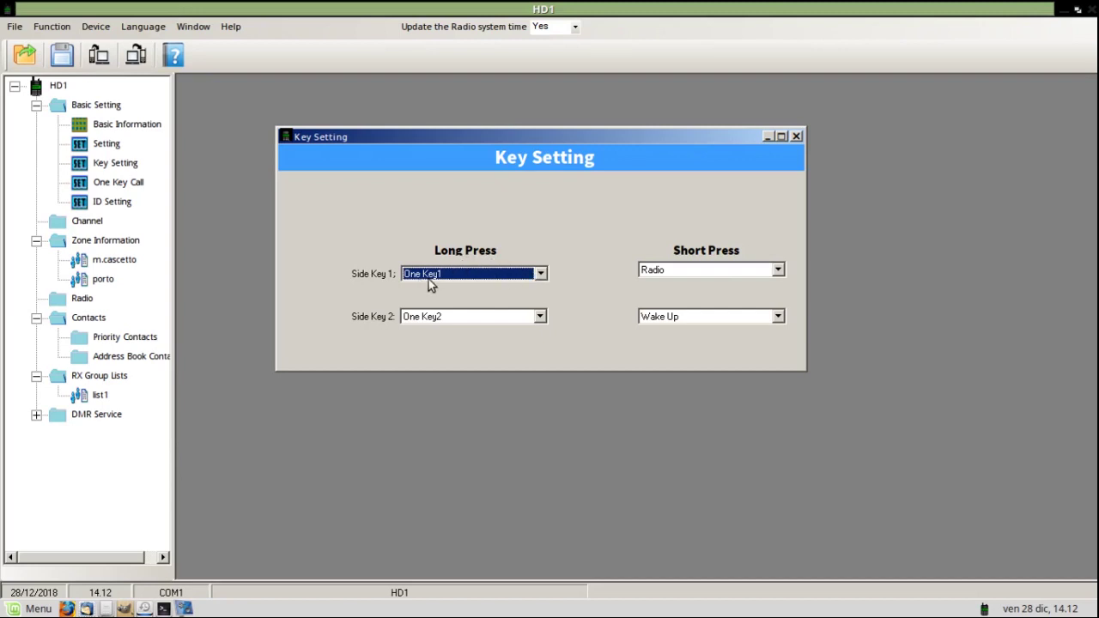
click(541, 273)
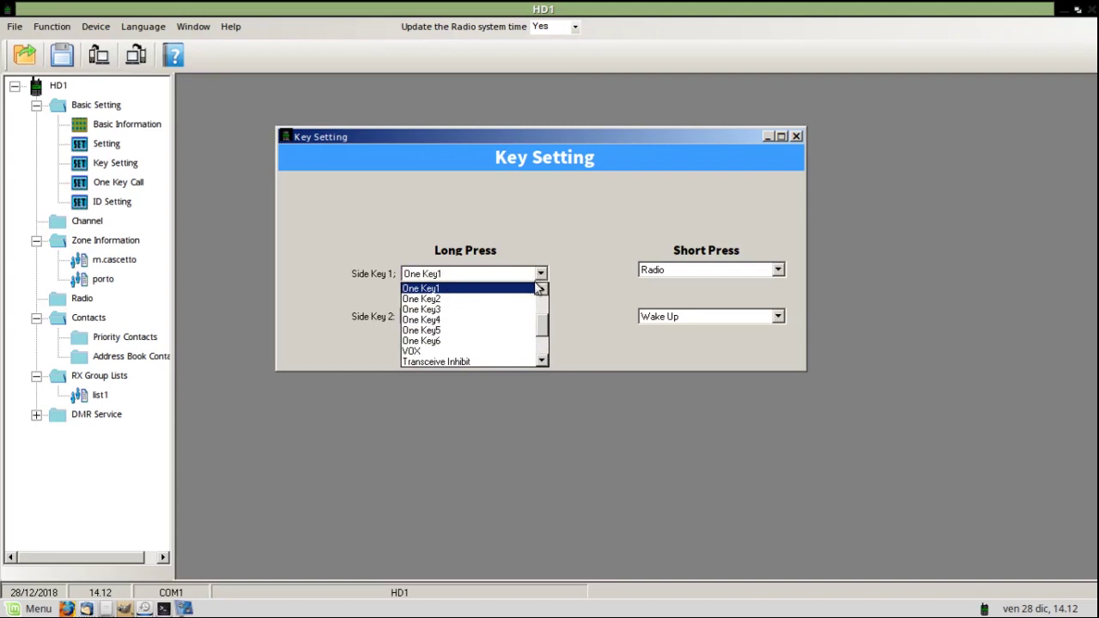
scroll(522, 319, down, 2)
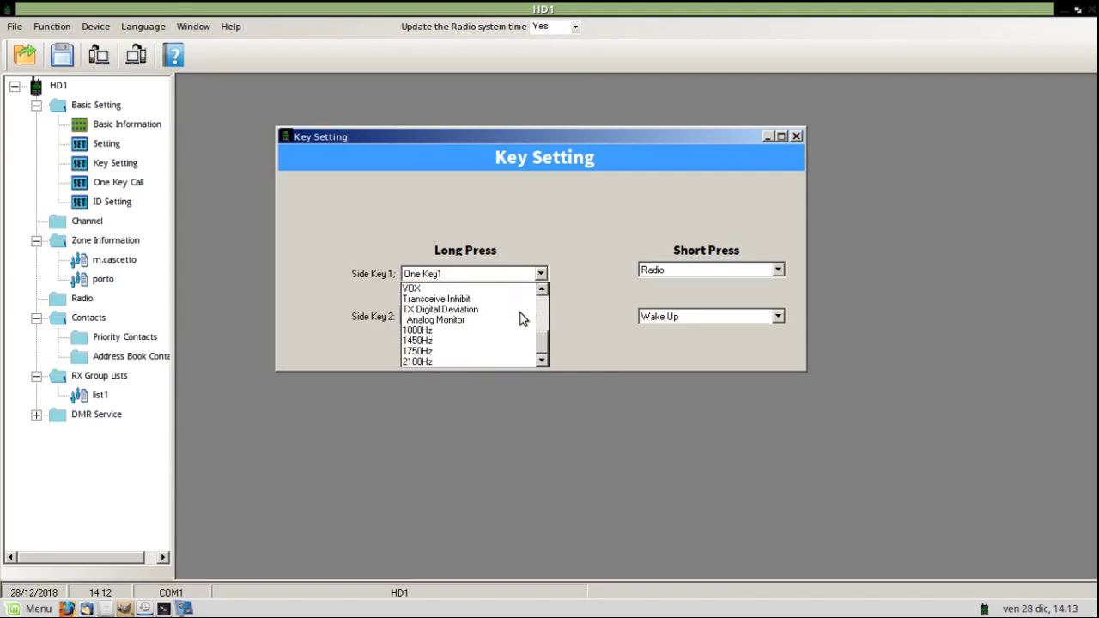
scroll(544, 331, up, 2)
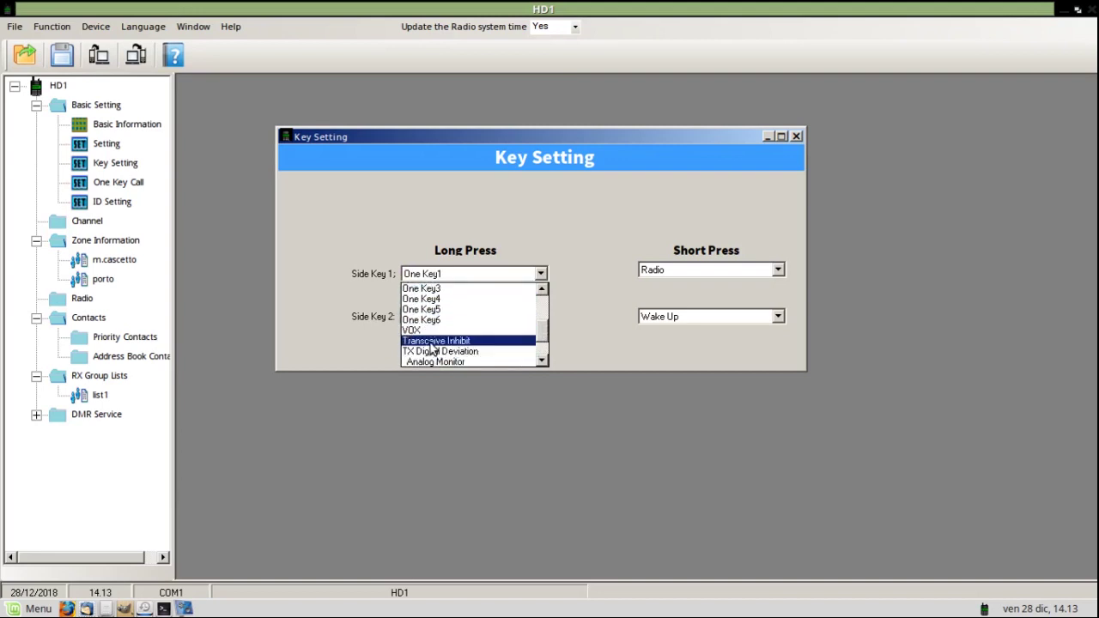
click(563, 269)
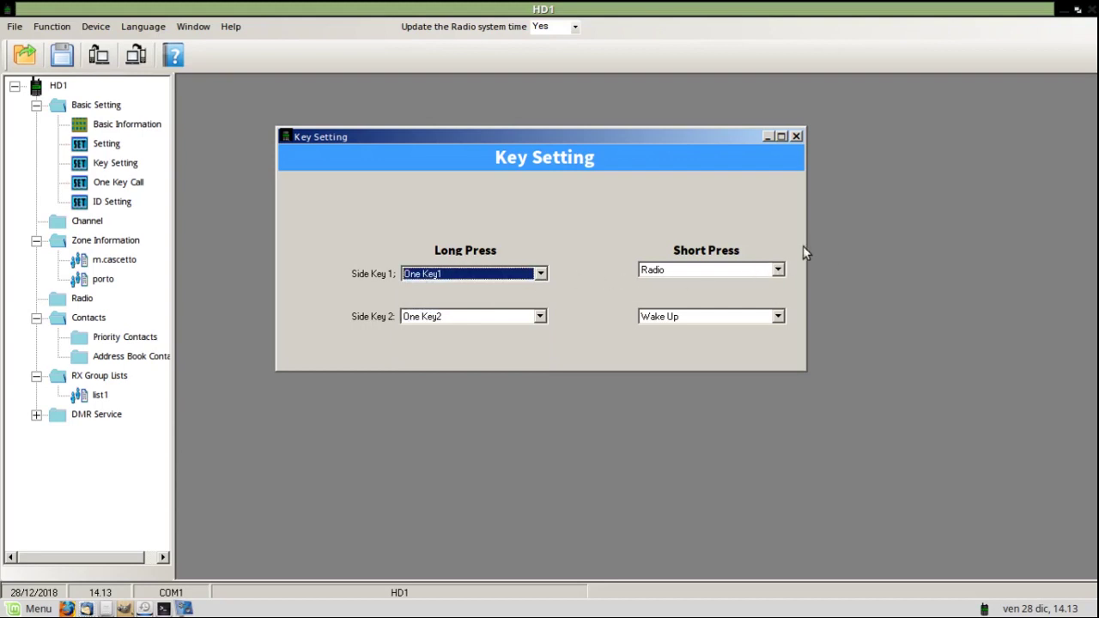
click(778, 270)
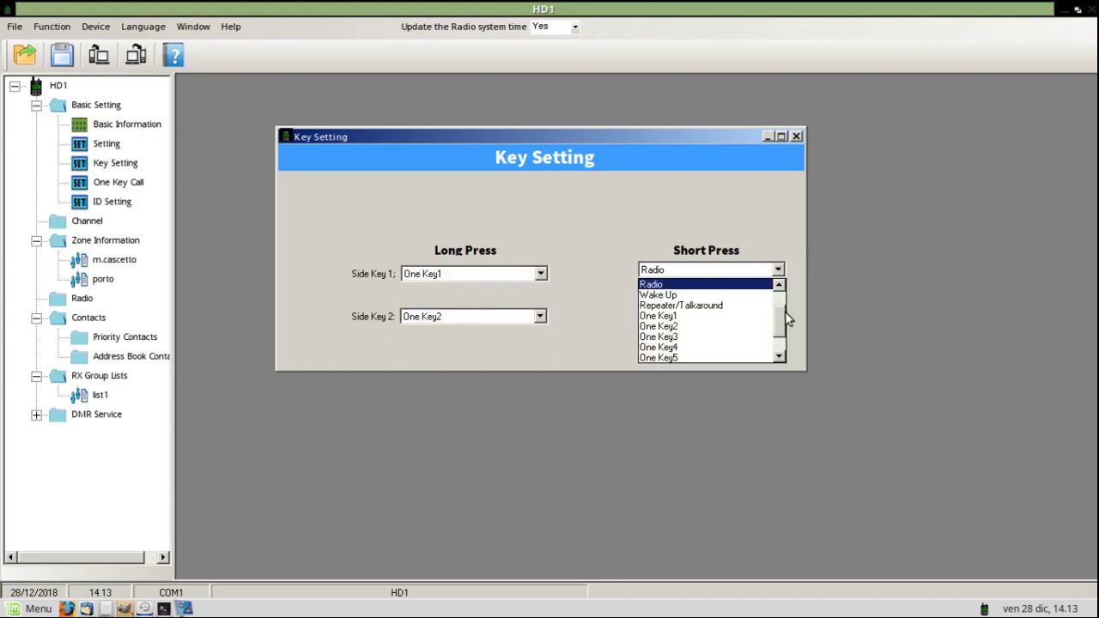
click(776, 344)
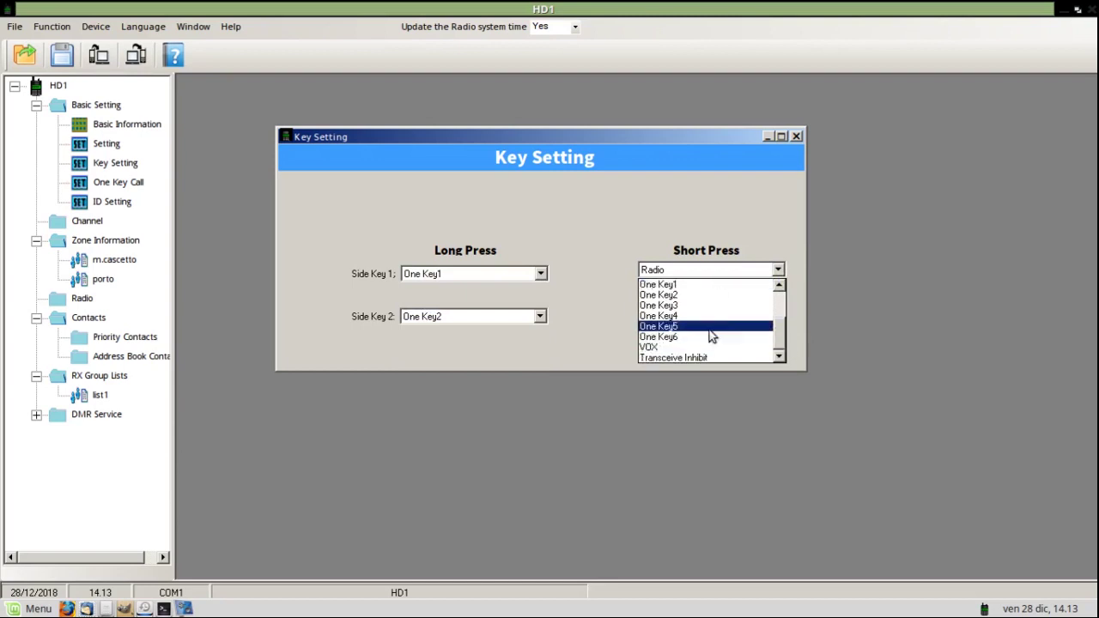
drag(776, 339, 778, 302)
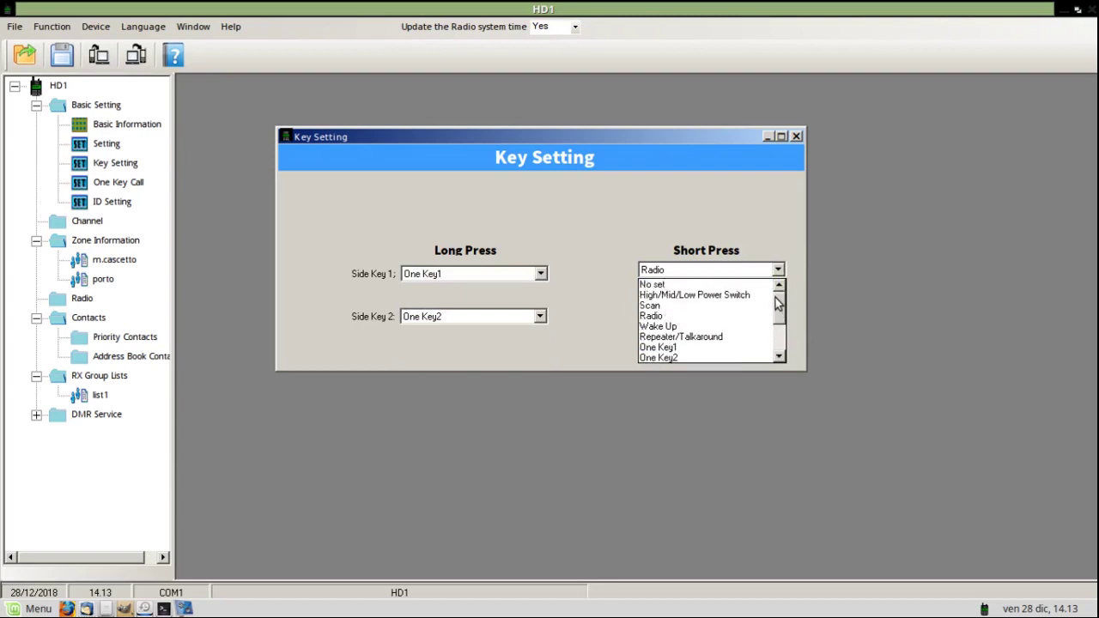
click(589, 306)
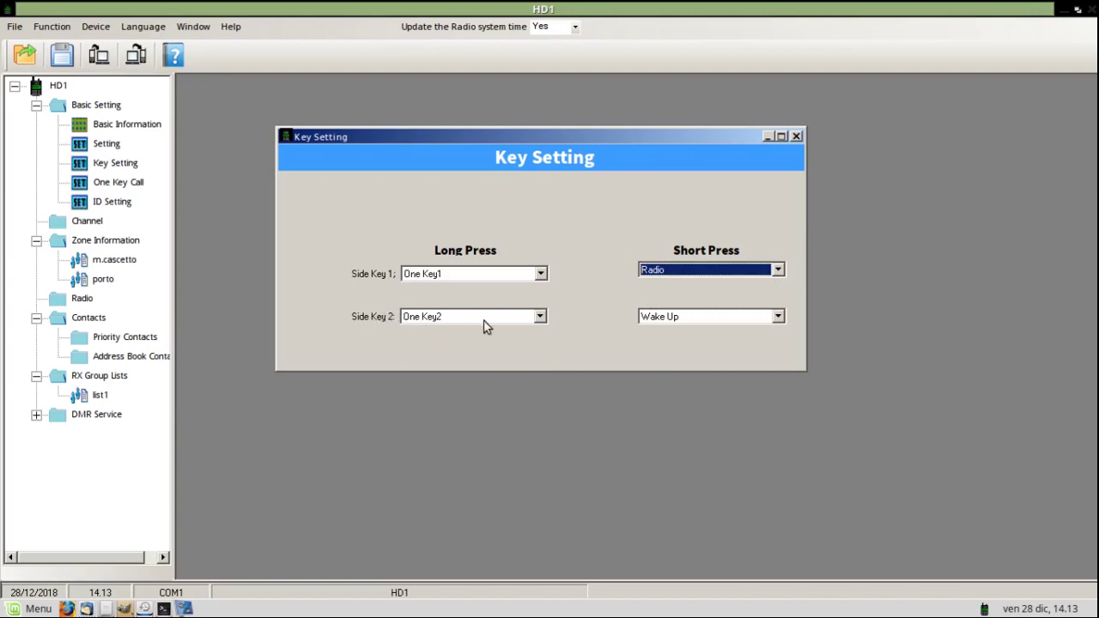
- Set Side Key 2's long press to VOX, change its short press function, and close the Key Setting window
click(543, 321)
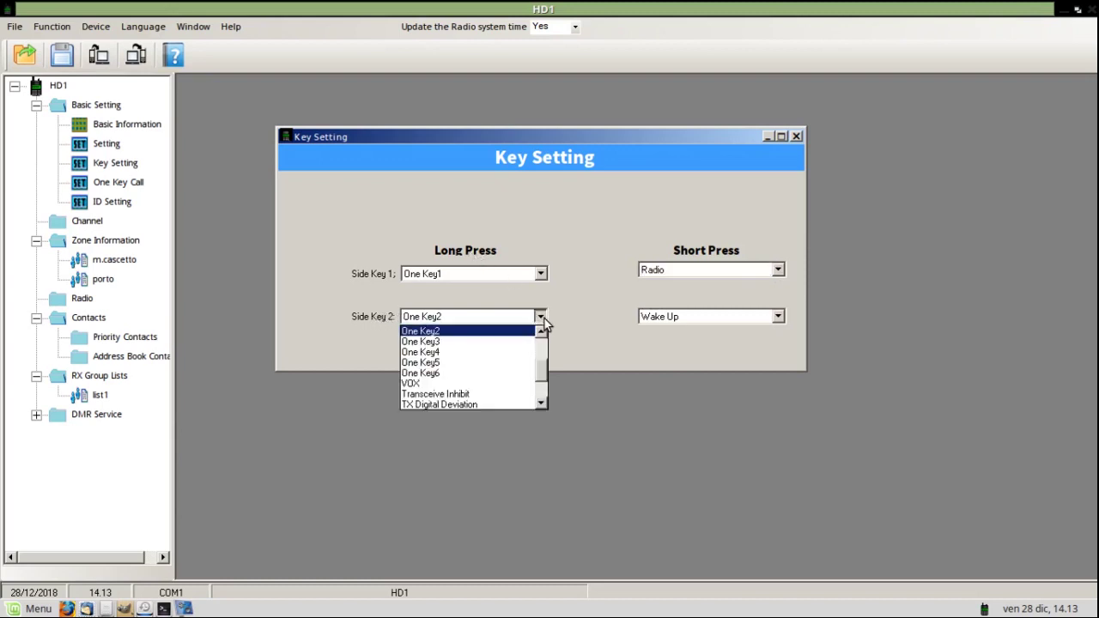
click(436, 383)
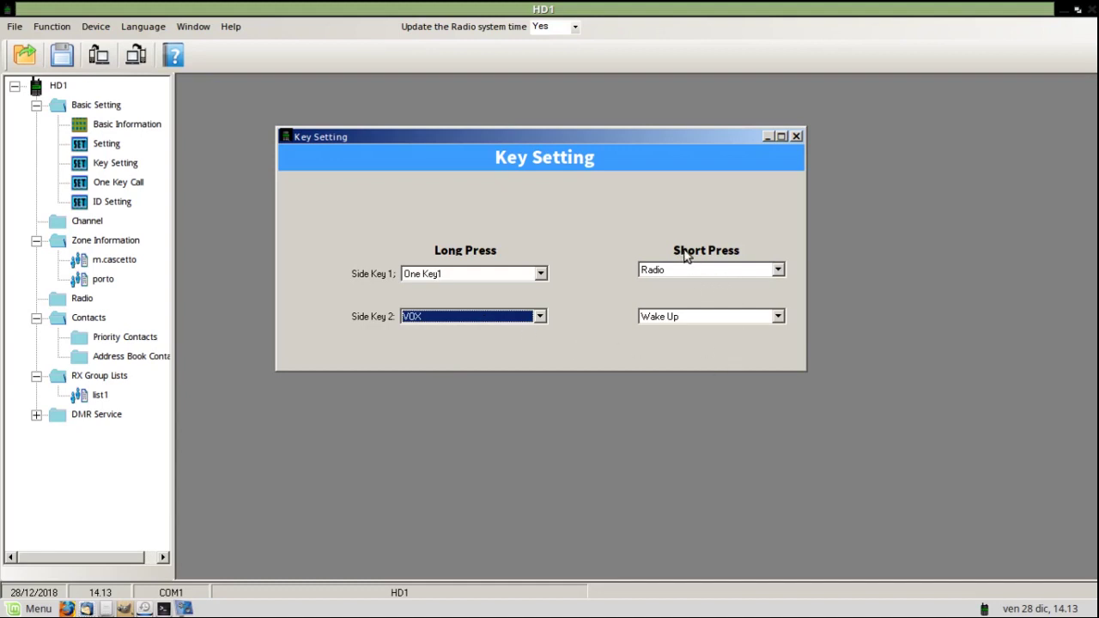
click(777, 317)
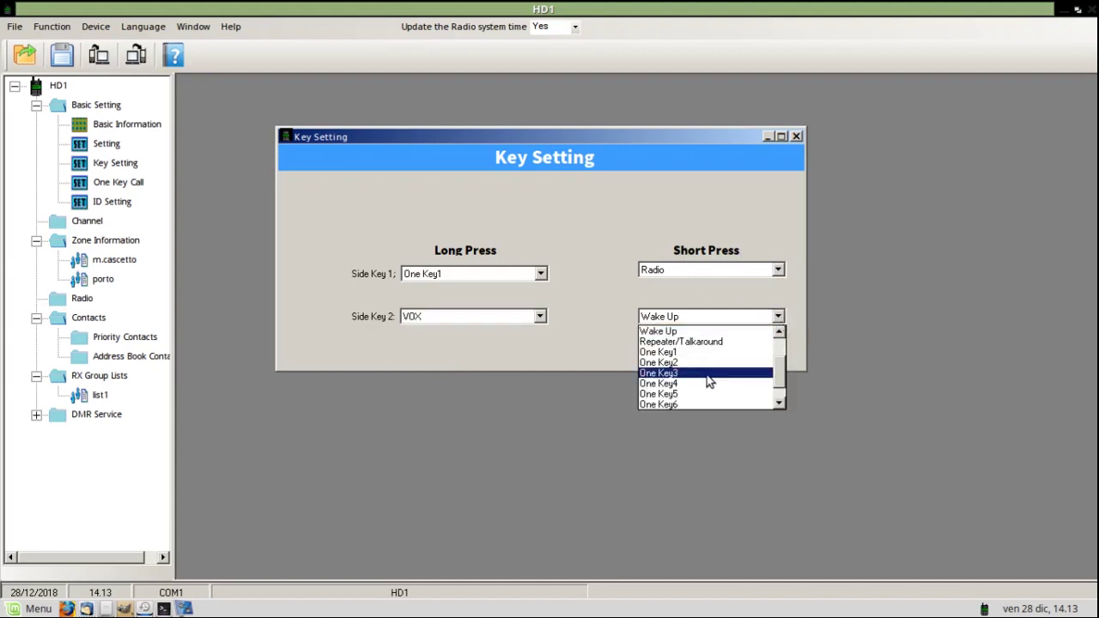
click(681, 373)
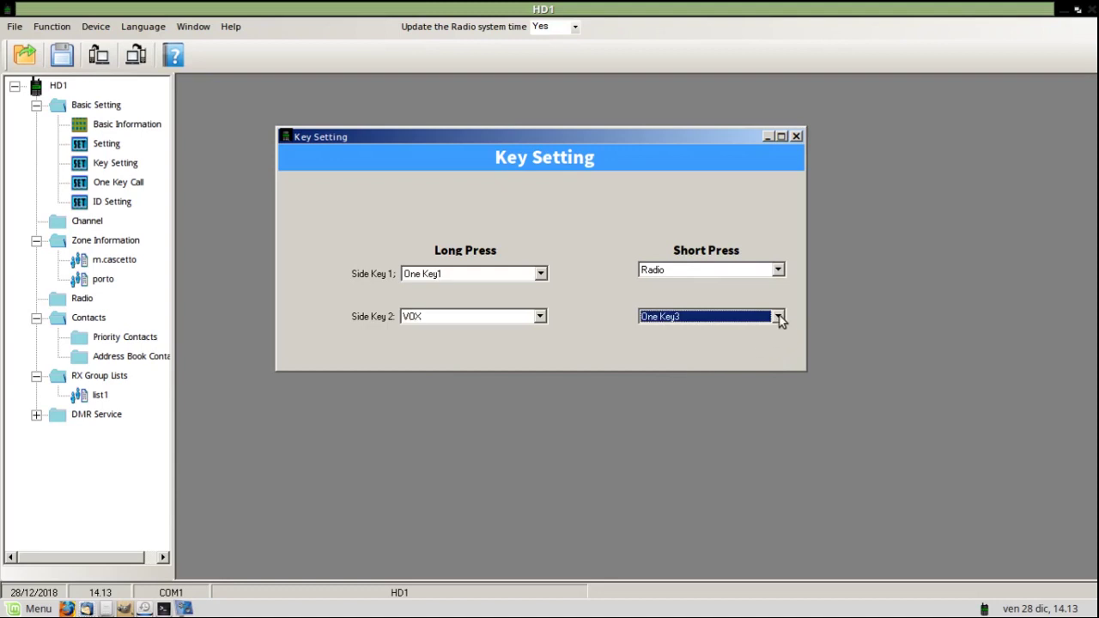
click(778, 317)
click(674, 405)
click(795, 136)
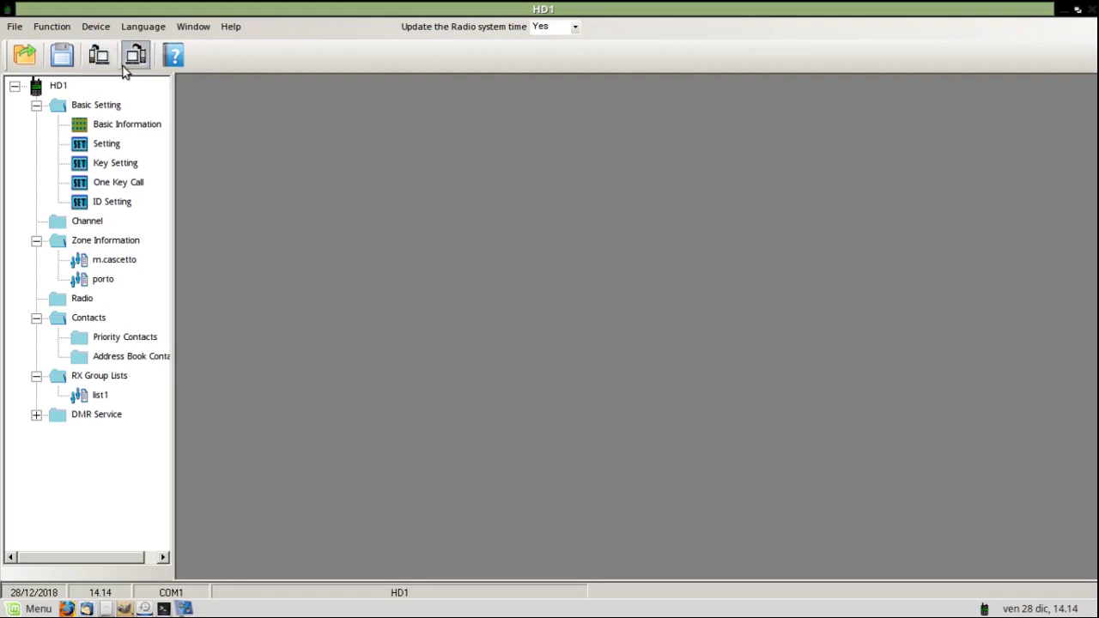
- Try to write the codeplug to the radio, dismiss the message, and close the programming software
click(136, 57)
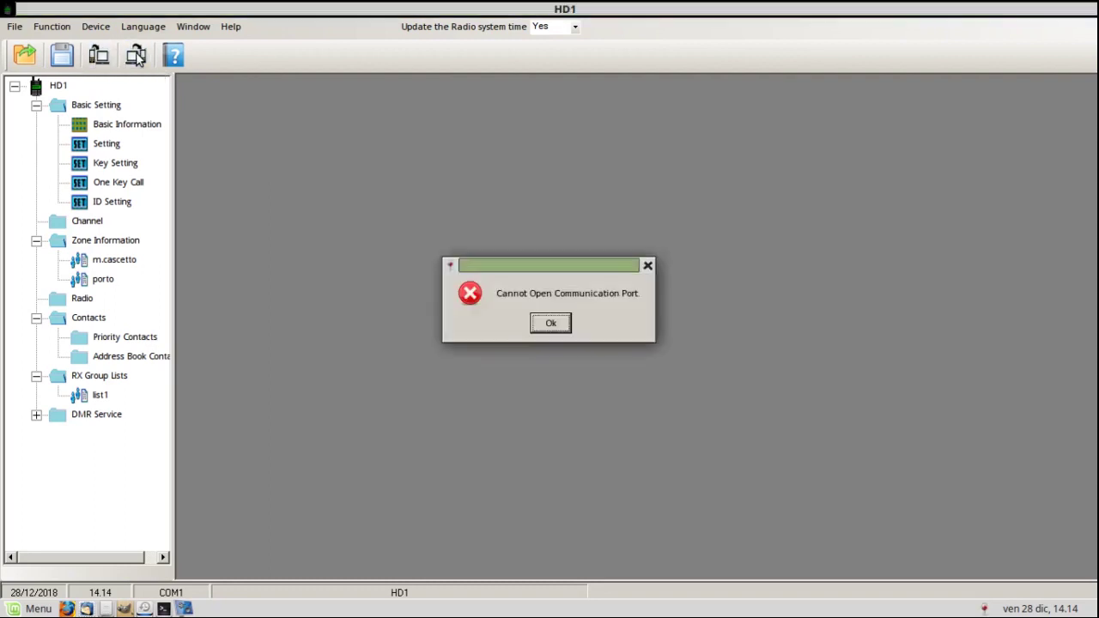
click(553, 323)
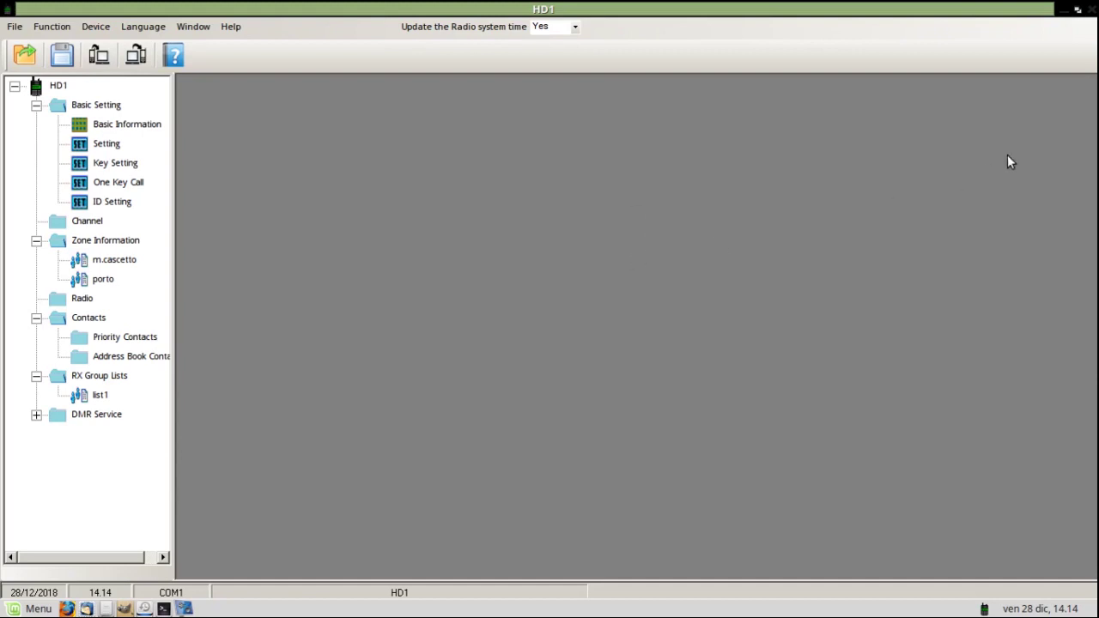
click(1090, 10)
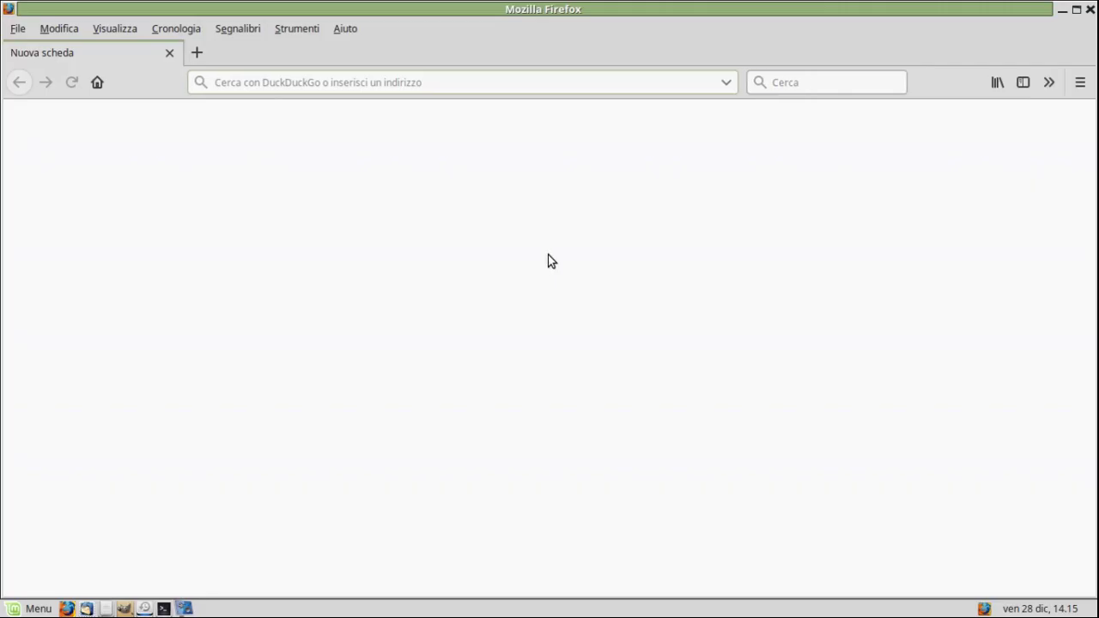
- Switch to Firefox, open the author's personal website from the address suggestions, and view the homepage's welcome section
click(670, 82)
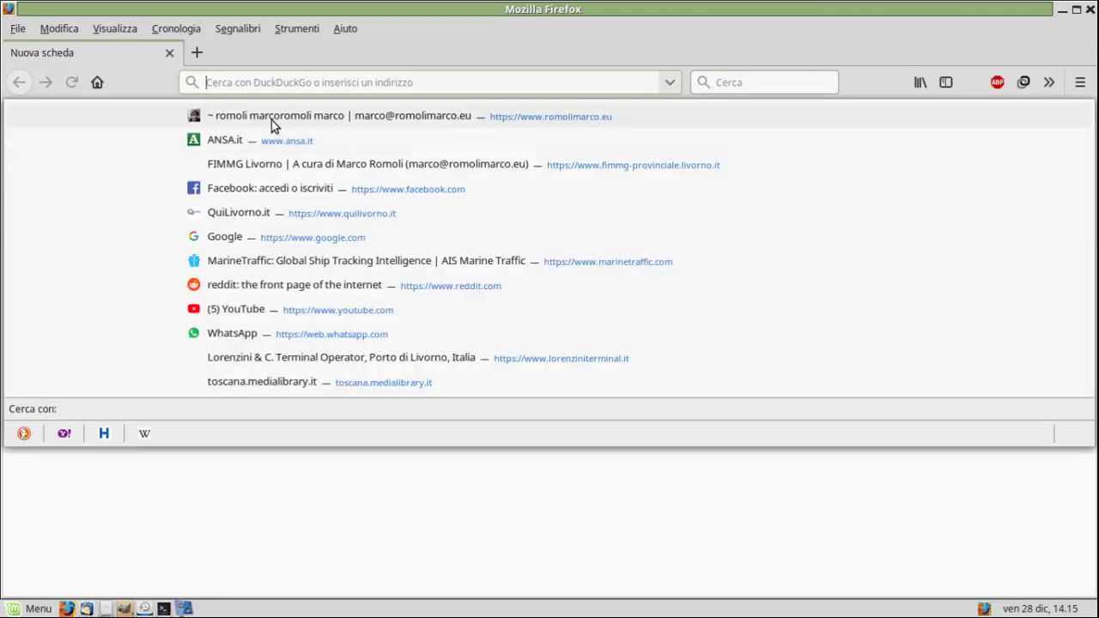
click(271, 120)
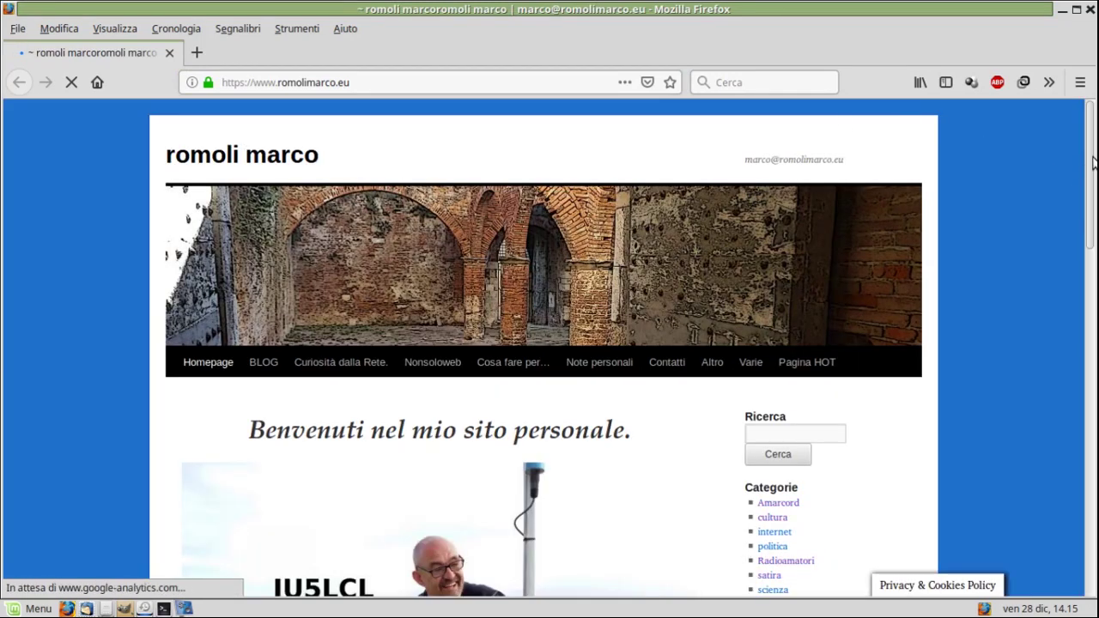
scroll(1068, 175, down, 5)
scroll(553, 347, down, 2)
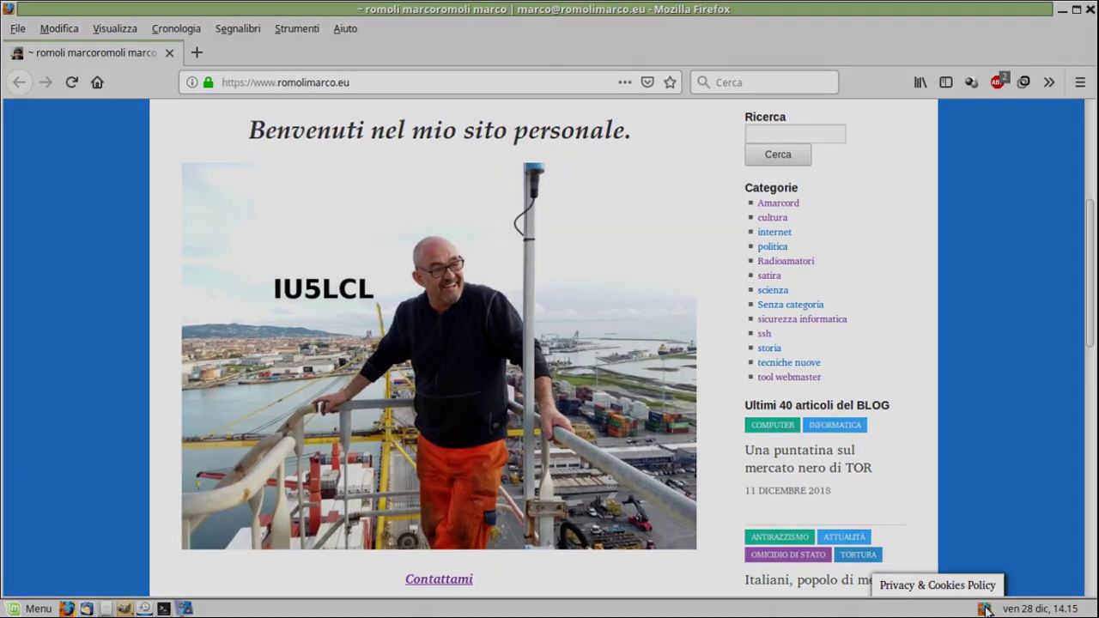
click(986, 608)
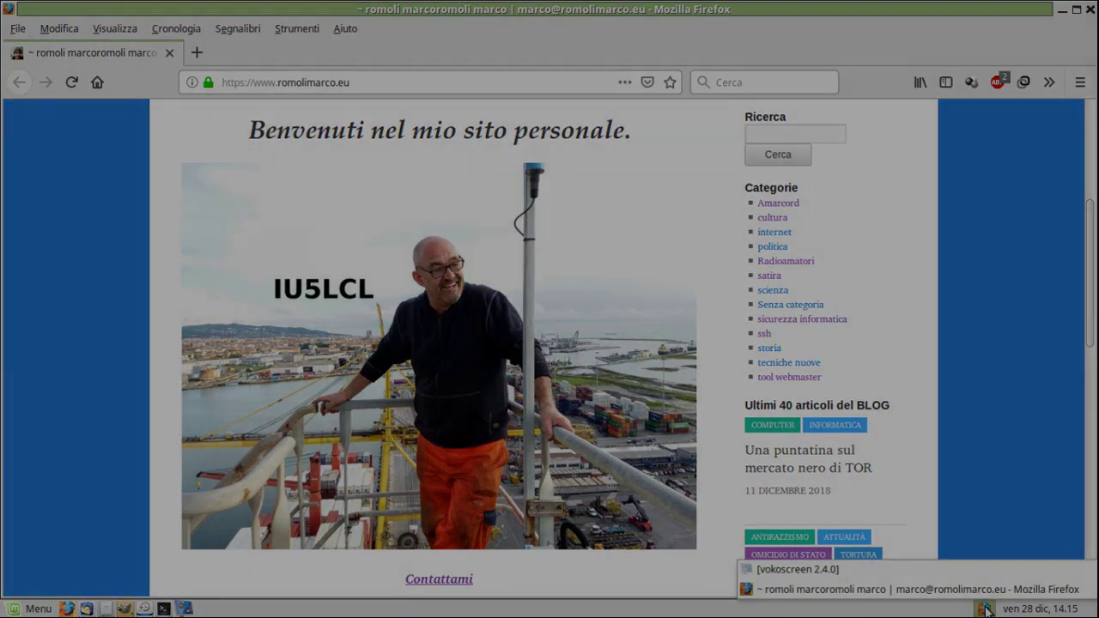